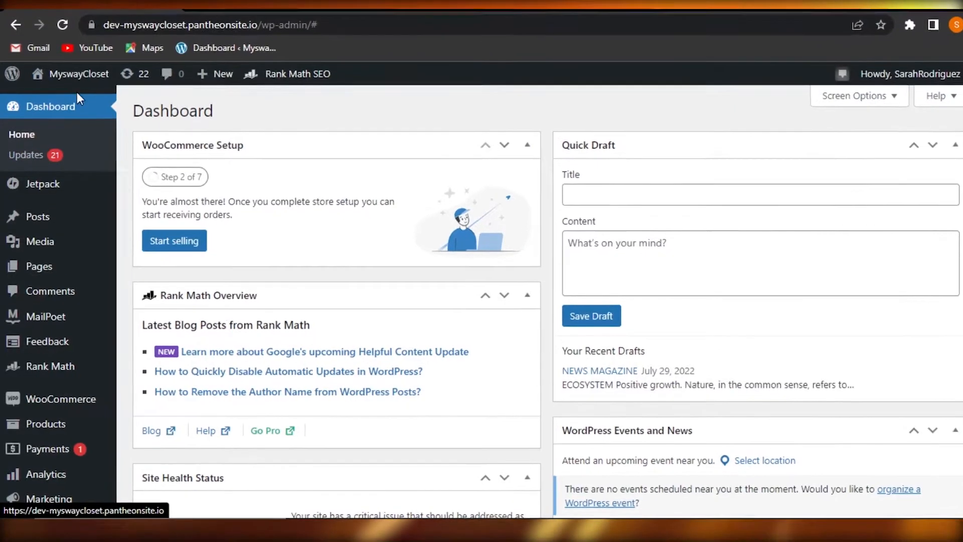
Review the woocommerce.com homepage sections on selling online, extensions and the mobile app
{"action": "mouse_move", "coordinate": [79, 75]}
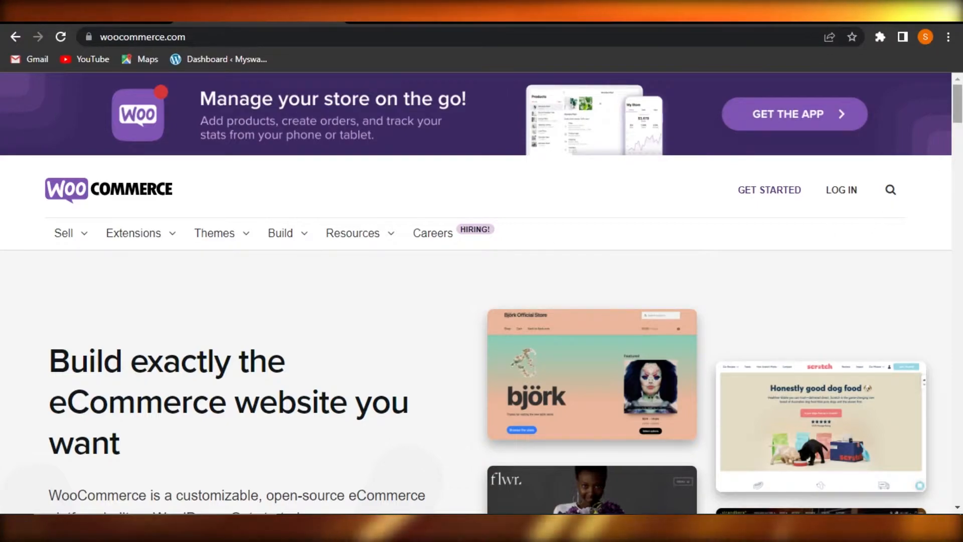
{"action": "scroll", "coordinate": [482, 291], "scroll_direction": "down", "scroll_amount": 12}
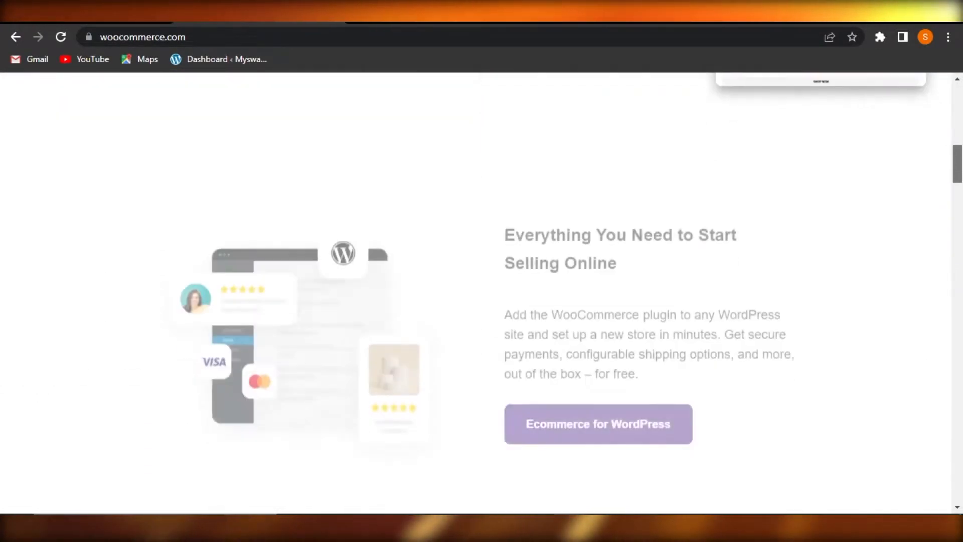
{"action": "scroll", "coordinate": [482, 291], "scroll_direction": "down", "scroll_amount": 9}
{"action": "scroll", "coordinate": [482, 291], "scroll_direction": "down", "scroll_amount": 8}
{"action": "scroll", "coordinate": [481, 291], "scroll_direction": "up", "scroll_amount": 12}
{"action": "scroll", "coordinate": [482, 291], "scroll_direction": "up", "scroll_amount": 8}
{"action": "scroll", "coordinate": [482, 290], "scroll_direction": "down", "scroll_amount": 11}
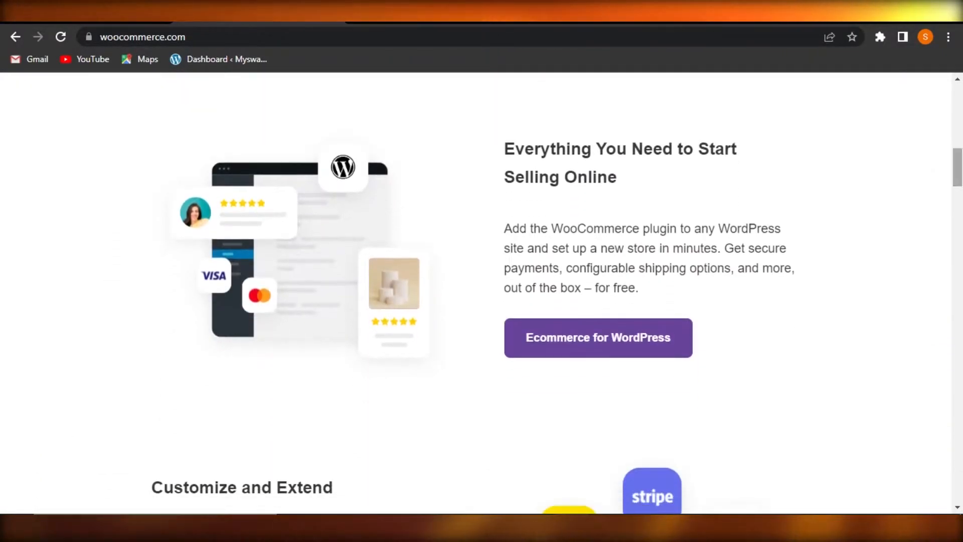
{"action": "scroll", "coordinate": [482, 291], "scroll_direction": "down", "scroll_amount": 8}
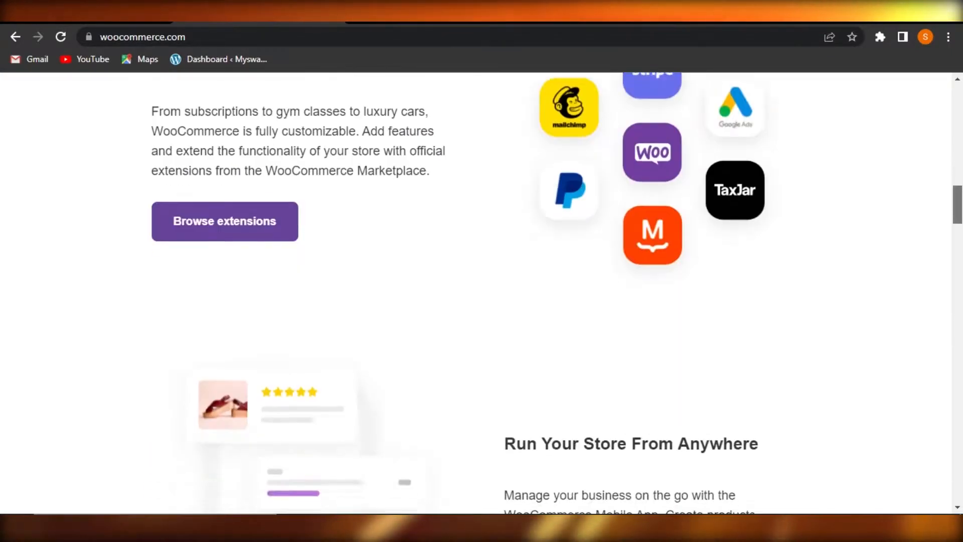
{"action": "scroll", "coordinate": [481, 291], "scroll_direction": "down", "scroll_amount": 5}
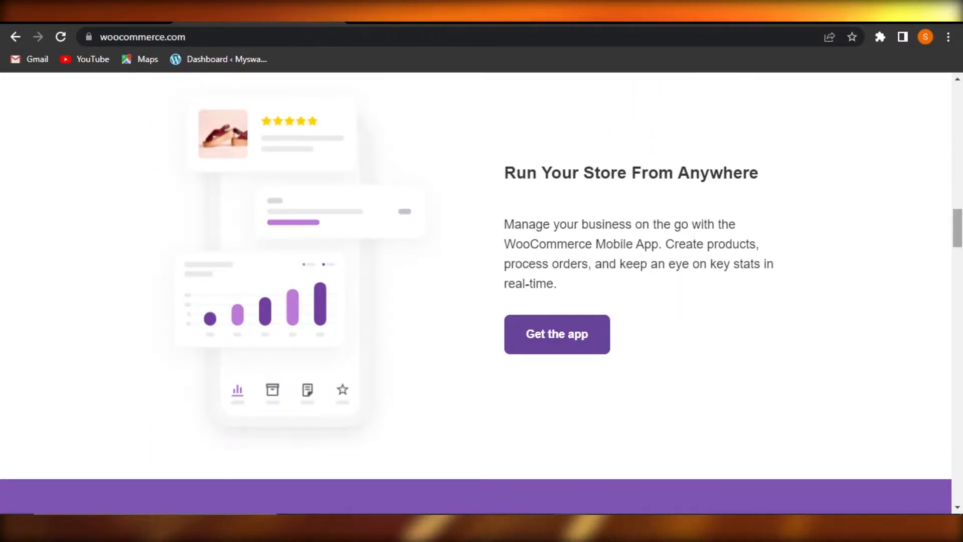
{"action": "scroll", "coordinate": [482, 291], "scroll_direction": "down", "scroll_amount": 11}
{"action": "scroll", "coordinate": [482, 291], "scroll_direction": "up", "scroll_amount": 4}
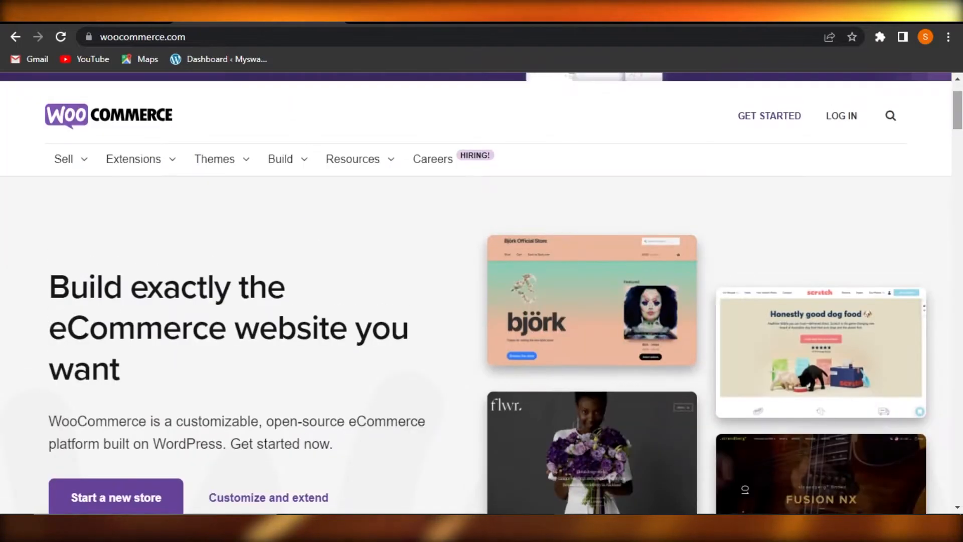
{"action": "scroll", "coordinate": [481, 291], "scroll_direction": "up", "scroll_amount": 2}
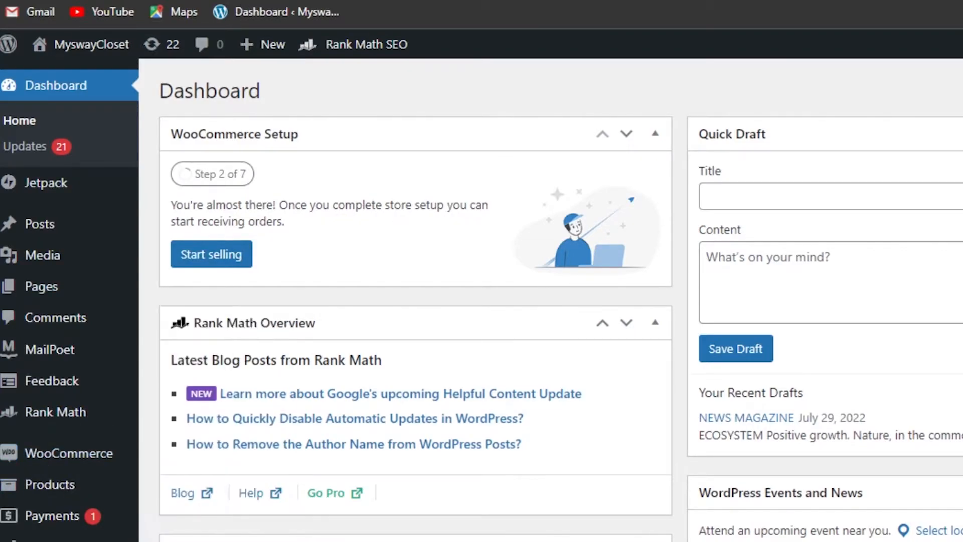
Search the WordPress plugins available to add for "woocommerce"
{"action": "scroll", "coordinate": [416, 301], "scroll_direction": "down", "scroll_amount": 5}
{"action": "mouse_move", "coordinate": [40, 456]}
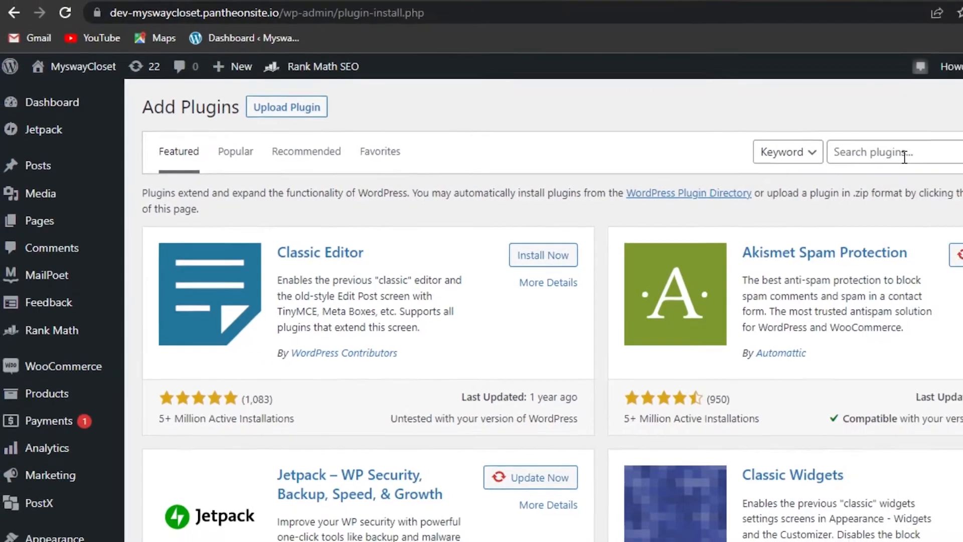
{"action": "left_click", "coordinate": [801, 160]}
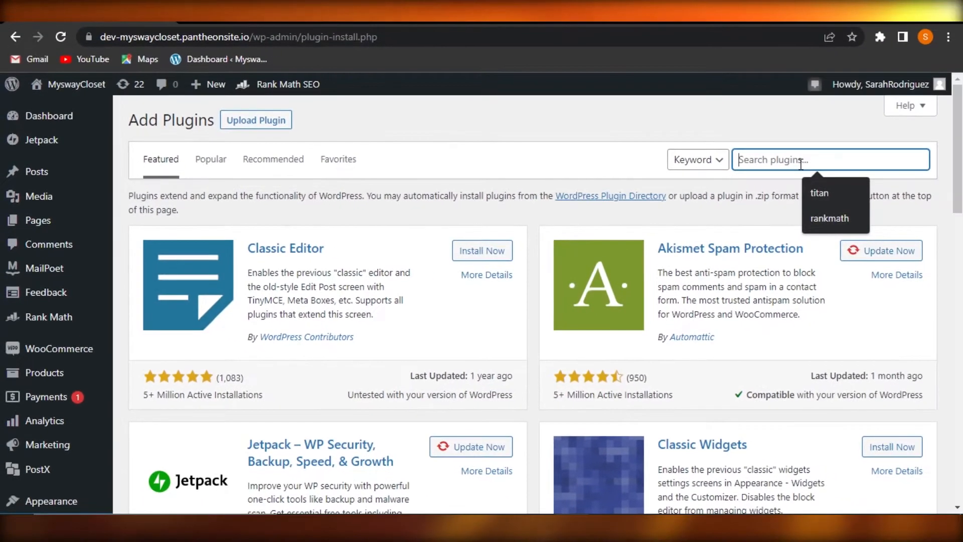
{"action": "type", "text": "woocommerce"}
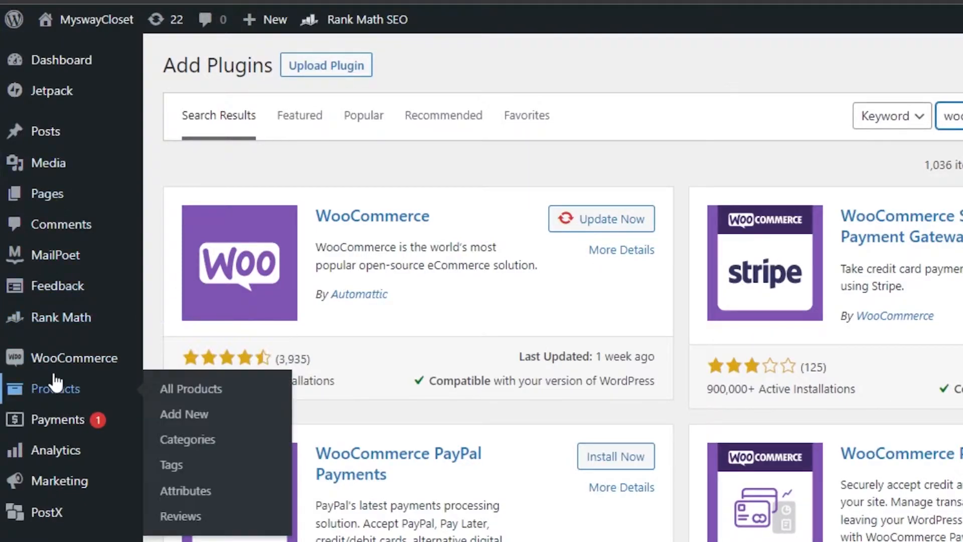
Open the WooCommerce home page and examine its store setup checklist and stats overview
{"action": "mouse_move", "coordinate": [78, 371]}
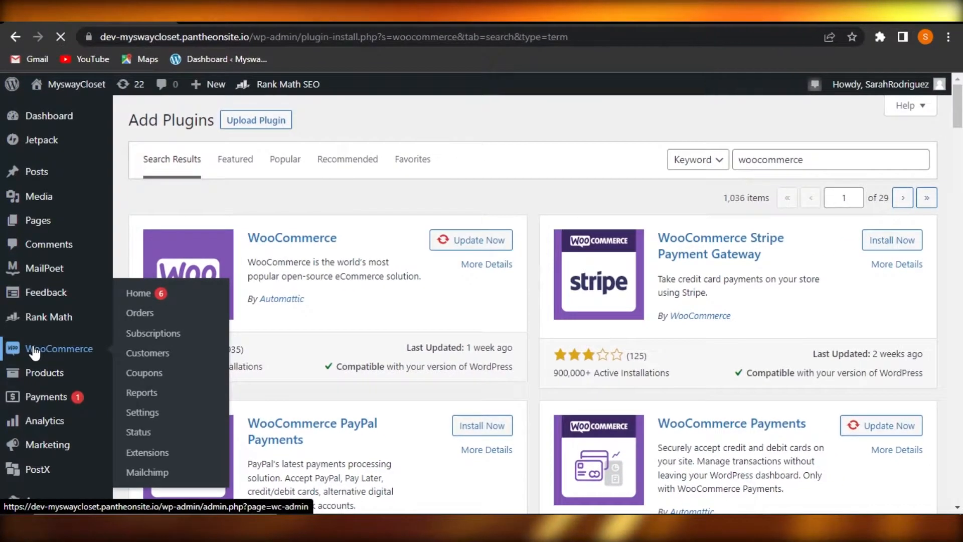
{"action": "left_click", "coordinate": [42, 364]}
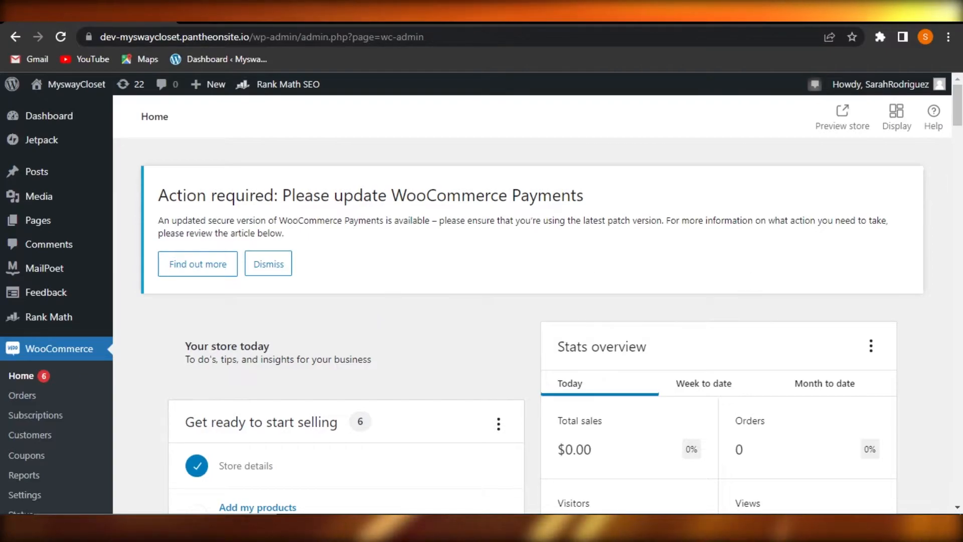
{"action": "scroll", "coordinate": [743, 286], "scroll_direction": "down", "scroll_amount": 3}
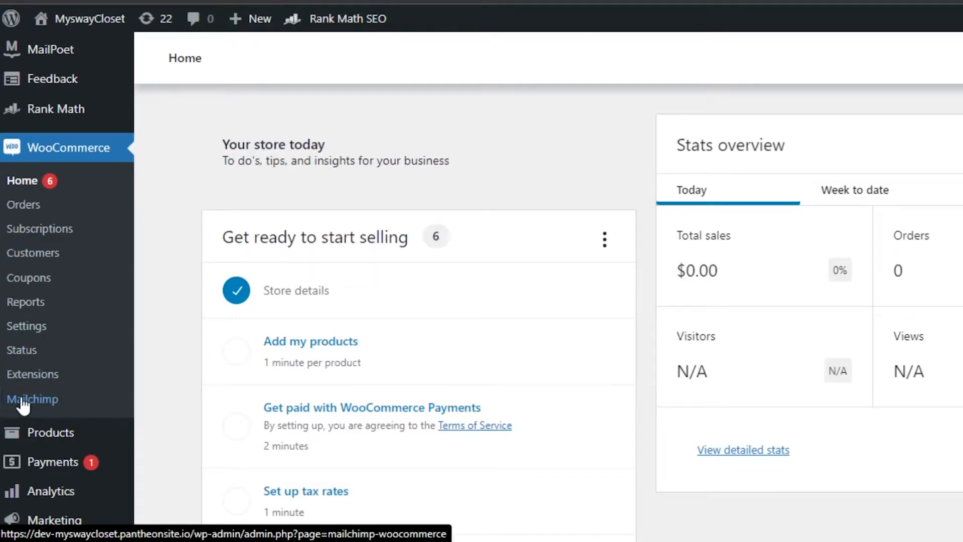
{"action": "scroll", "coordinate": [482, 301], "scroll_direction": "down", "scroll_amount": 5}
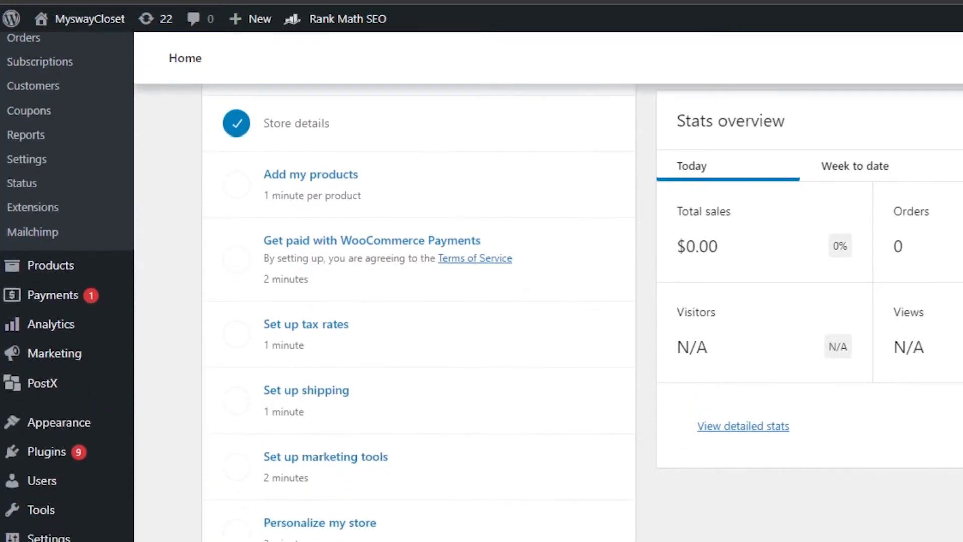
{"action": "scroll", "coordinate": [481, 302], "scroll_direction": "down", "scroll_amount": 1}
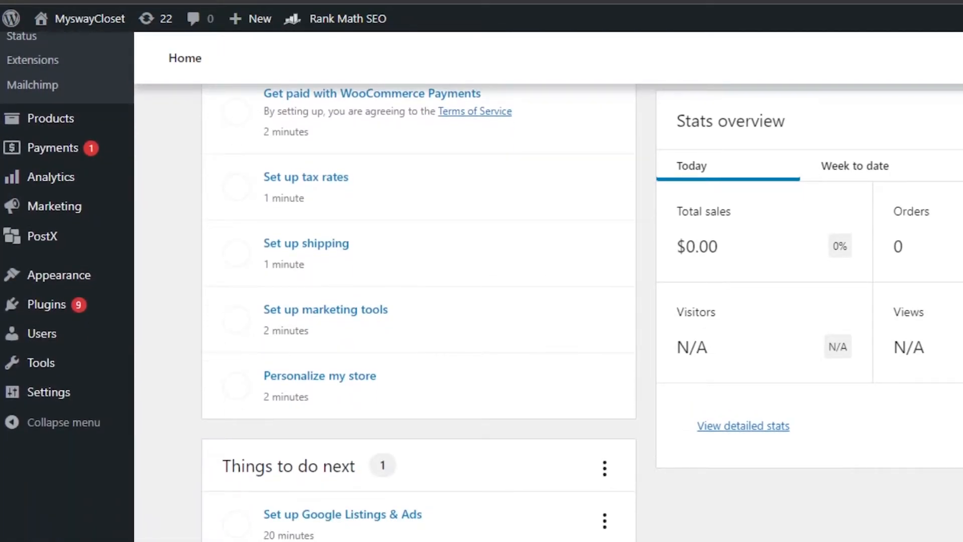
{"action": "scroll", "coordinate": [419, 301], "scroll_direction": "down", "scroll_amount": 4}
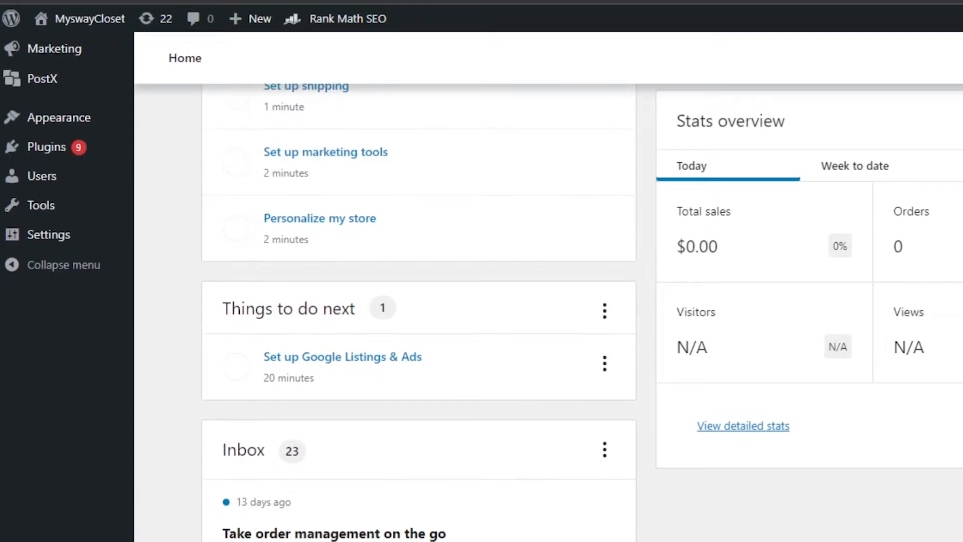
{"action": "scroll", "coordinate": [418, 301], "scroll_direction": "down", "scroll_amount": 5}
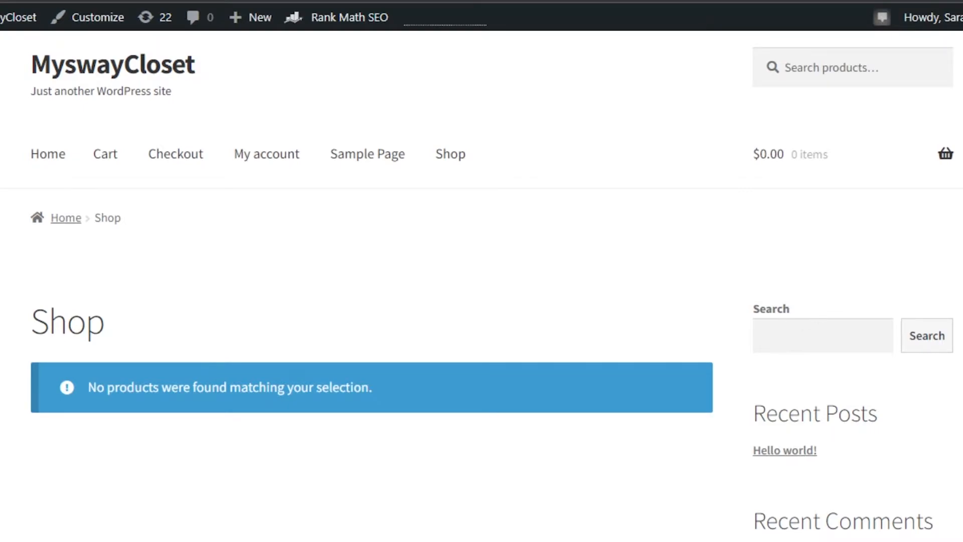
Look over the Shop page in the MyswayCloset storefront preview
{"action": "scroll", "coordinate": [482, 286], "scroll_direction": "down", "scroll_amount": 5}
{"action": "scroll", "coordinate": [482, 286], "scroll_direction": "up", "scroll_amount": 6}
{"action": "scroll", "coordinate": [482, 286], "scroll_direction": "down", "scroll_amount": 5}
{"action": "scroll", "coordinate": [481, 286], "scroll_direction": "up", "scroll_amount": 5}
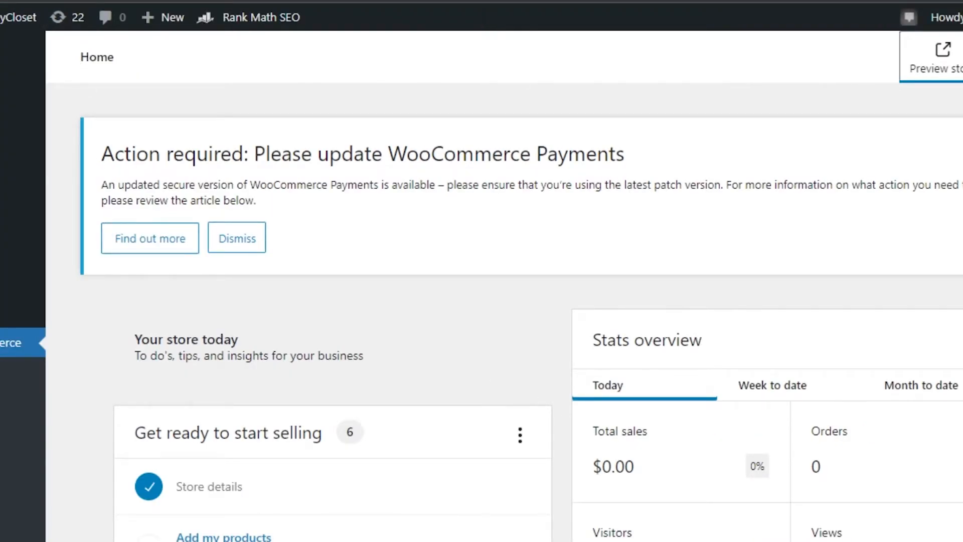
Start the setup task for adding products and choose to add a product manually
{"action": "scroll", "coordinate": [490, 176], "scroll_direction": "down", "scroll_amount": 6}
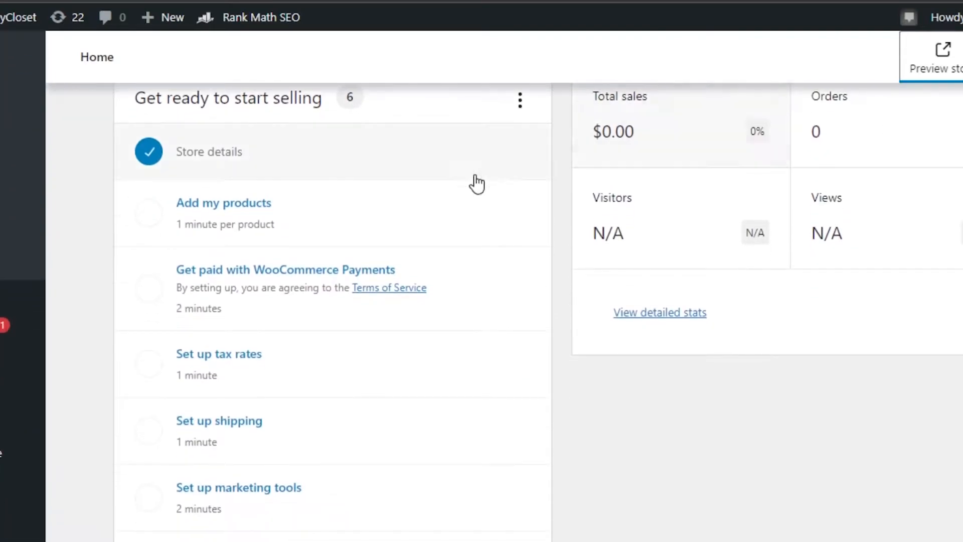
{"action": "left_click", "coordinate": [258, 222]}
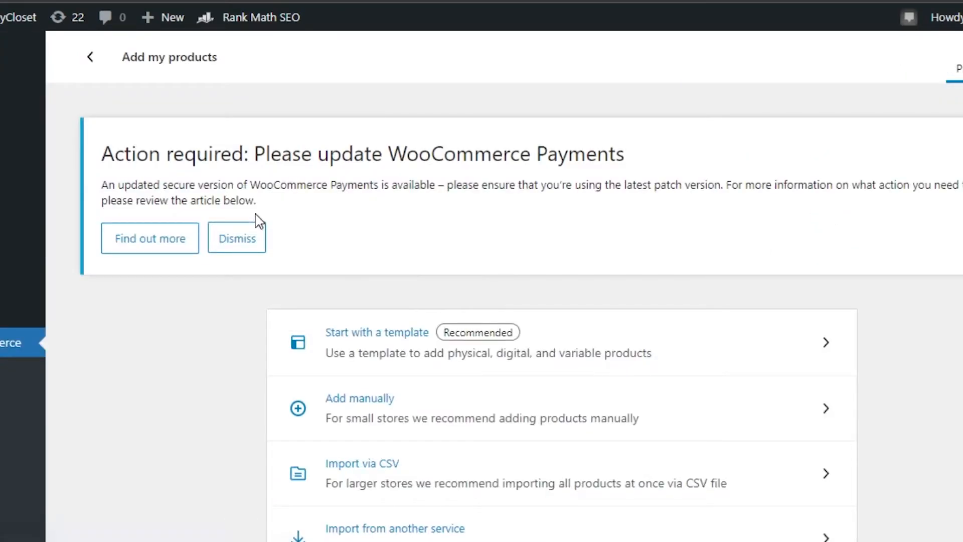
{"action": "scroll", "coordinate": [483, 226], "scroll_direction": "down", "scroll_amount": 3}
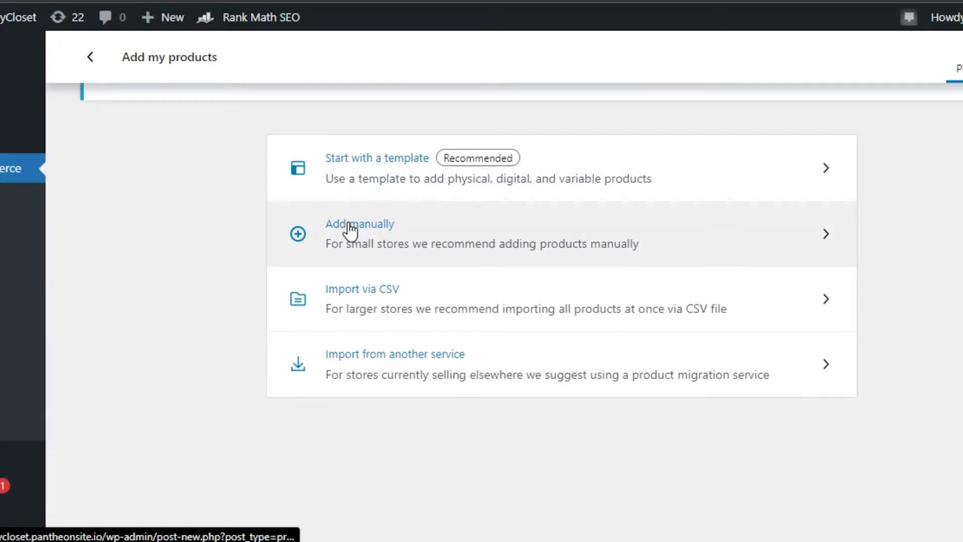
{"action": "left_click", "coordinate": [472, 232]}
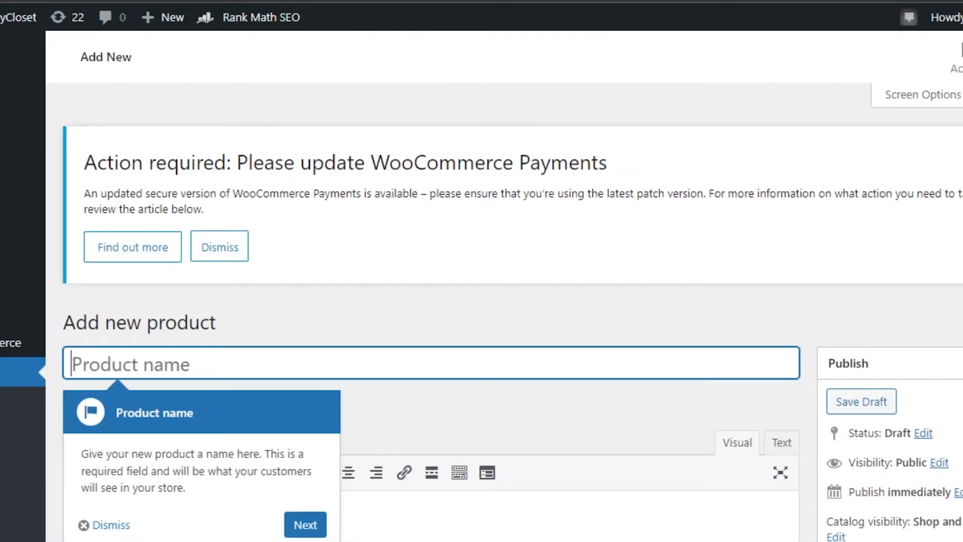
Name the new product "t shirt" and advance the guided tour past the product description tip
{"action": "scroll", "coordinate": [489, 106], "scroll_direction": "down", "scroll_amount": 3}
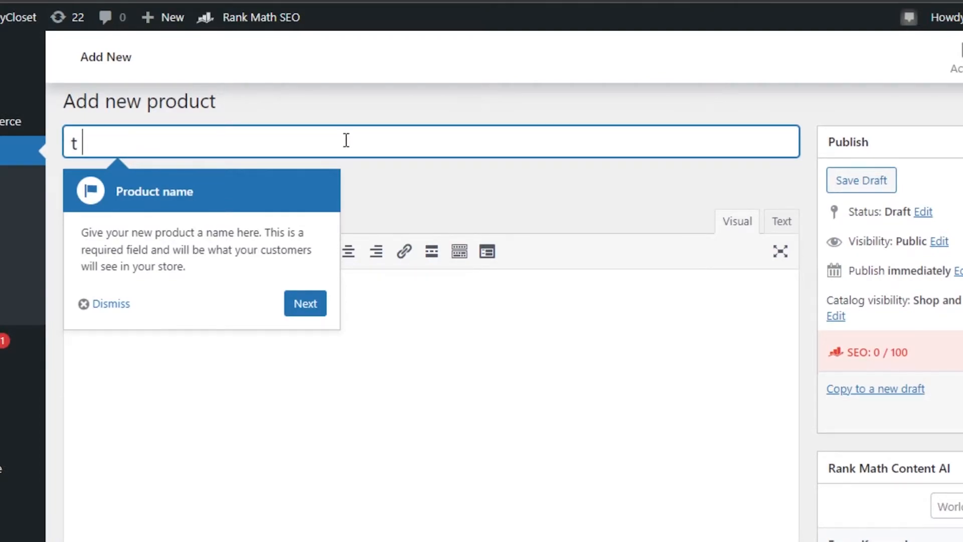
{"action": "type", "text": "shirt"}
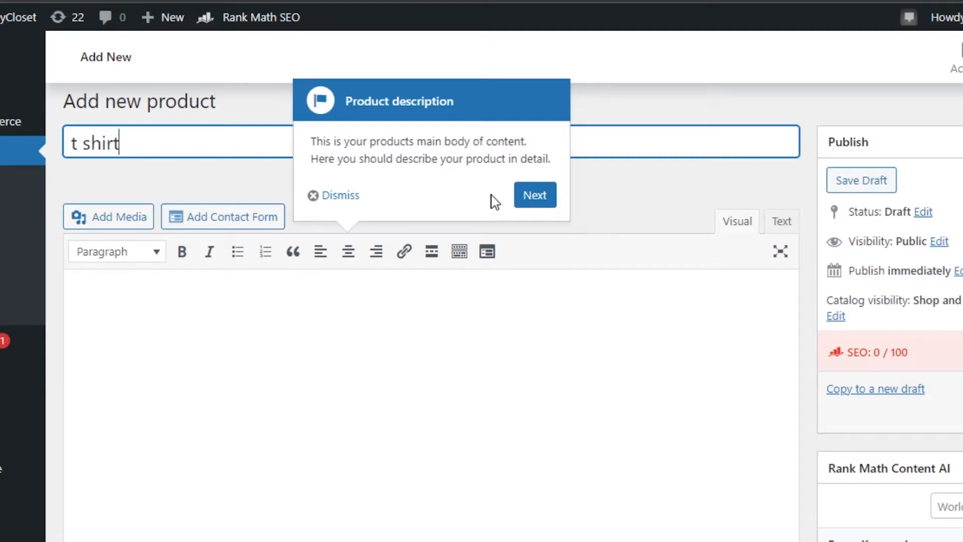
{"action": "left_click", "coordinate": [528, 200]}
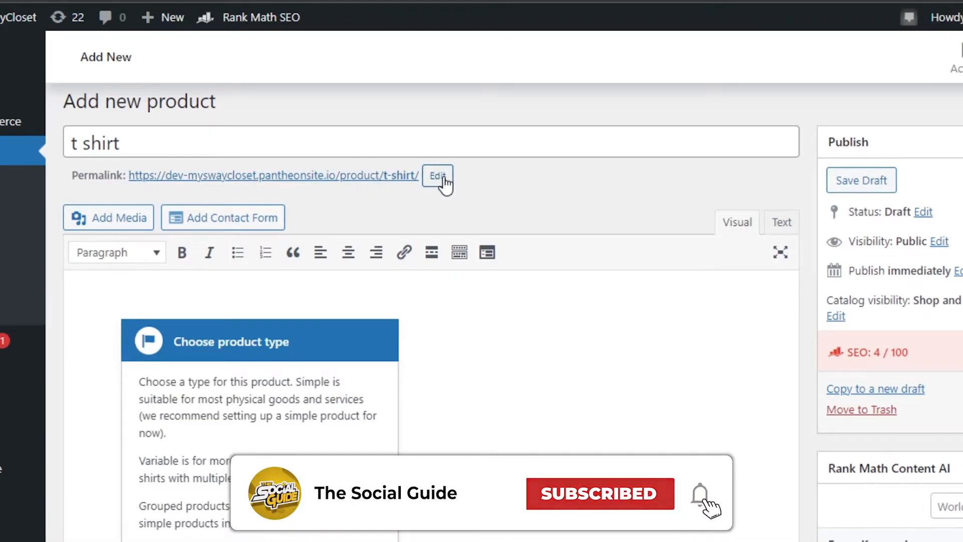
{"action": "left_click", "coordinate": [121, 228]}
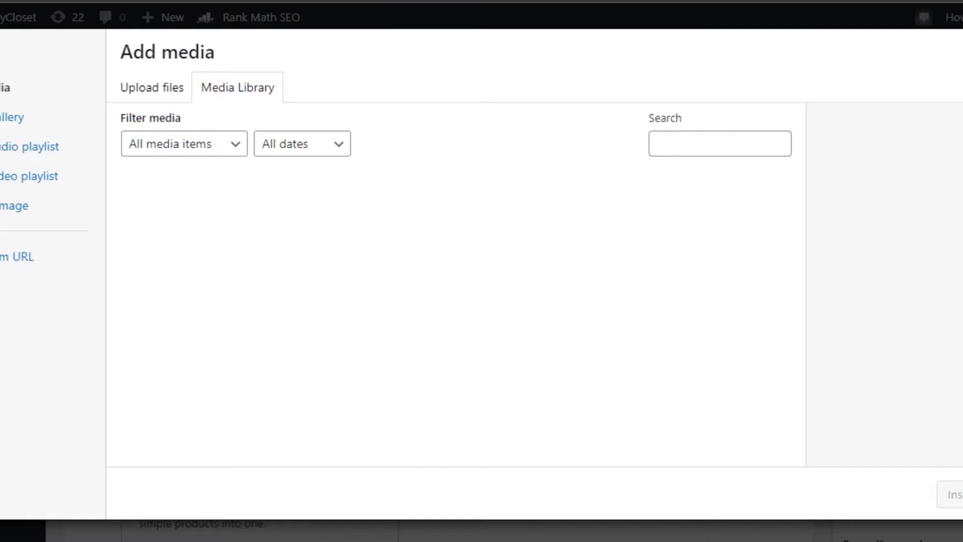
{"action": "key", "text": "Escape"}
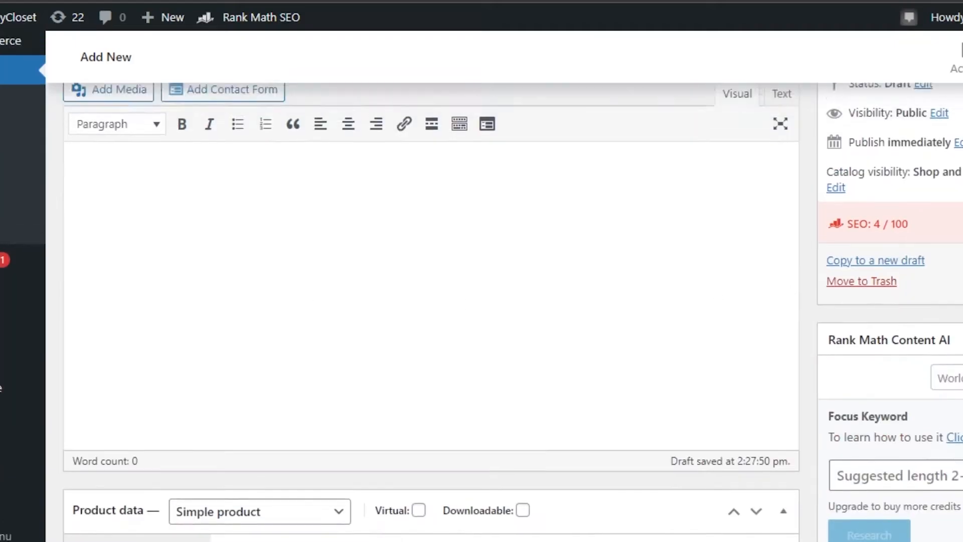
{"action": "scroll", "coordinate": [269, 349], "scroll_direction": "up", "scroll_amount": 1}
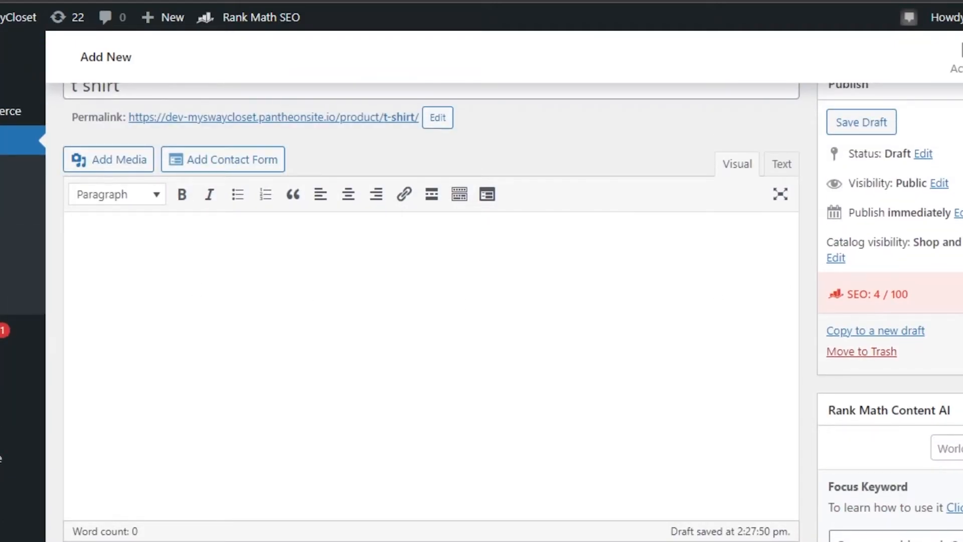
{"action": "scroll", "coordinate": [114, 276], "scroll_direction": "down", "scroll_amount": 5}
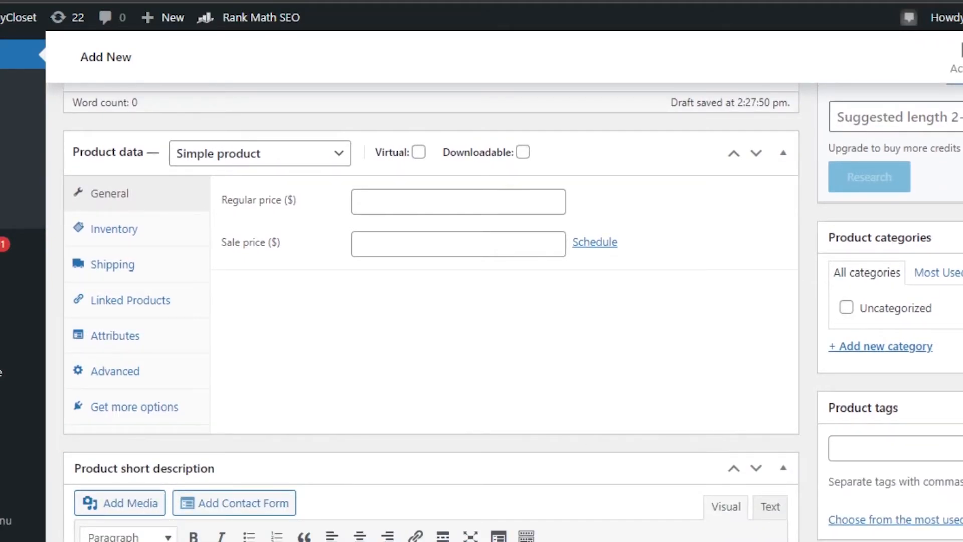
{"action": "scroll", "coordinate": [187, 492], "scroll_direction": "up", "scroll_amount": 6}
{"action": "scroll", "coordinate": [167, 219], "scroll_direction": "down", "scroll_amount": 2}
{"action": "scroll", "coordinate": [167, 219], "scroll_direction": "up", "scroll_amount": 1}
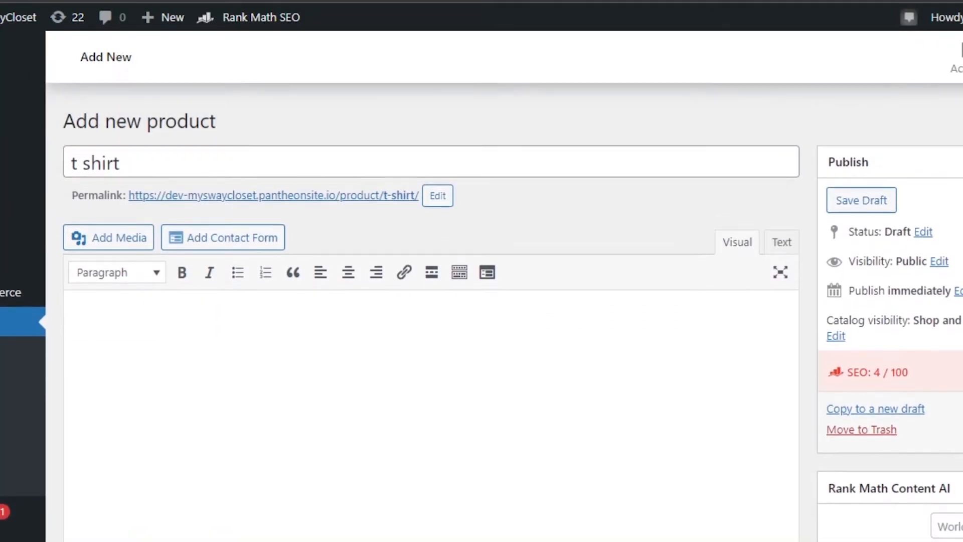
Upload the grey hoodie image from the computer and insert it into the product description
{"action": "left_click", "coordinate": [133, 241]}
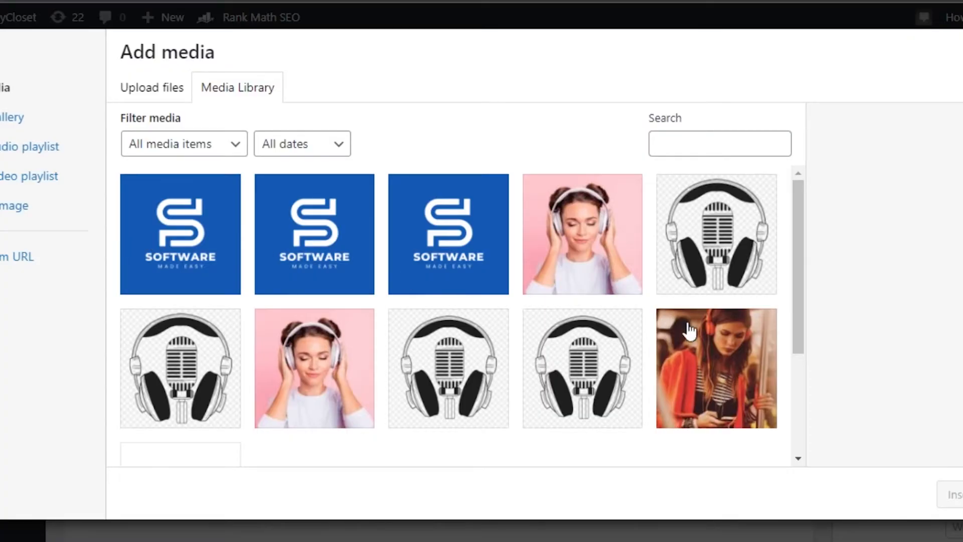
{"action": "scroll", "coordinate": [501, 210], "scroll_direction": "down", "scroll_amount": 3}
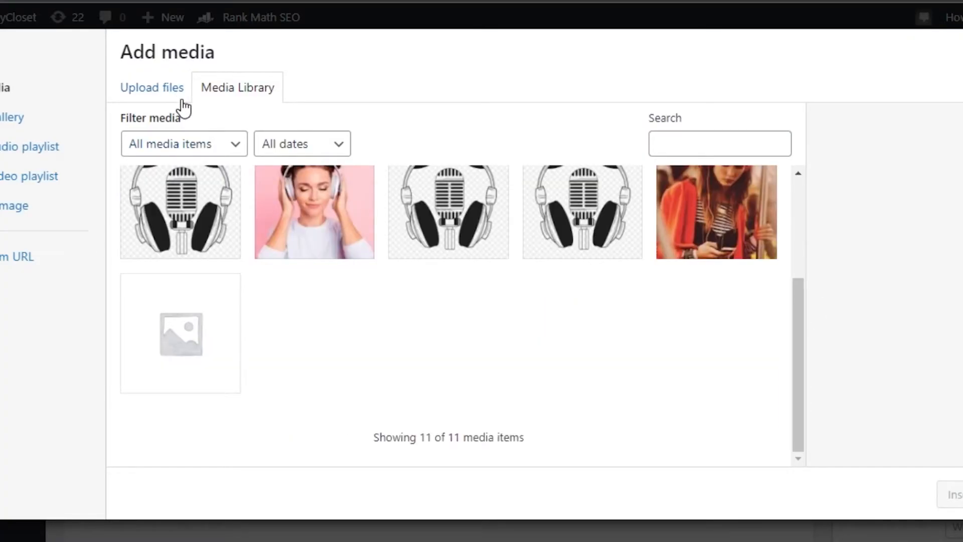
{"action": "left_click", "coordinate": [171, 91]}
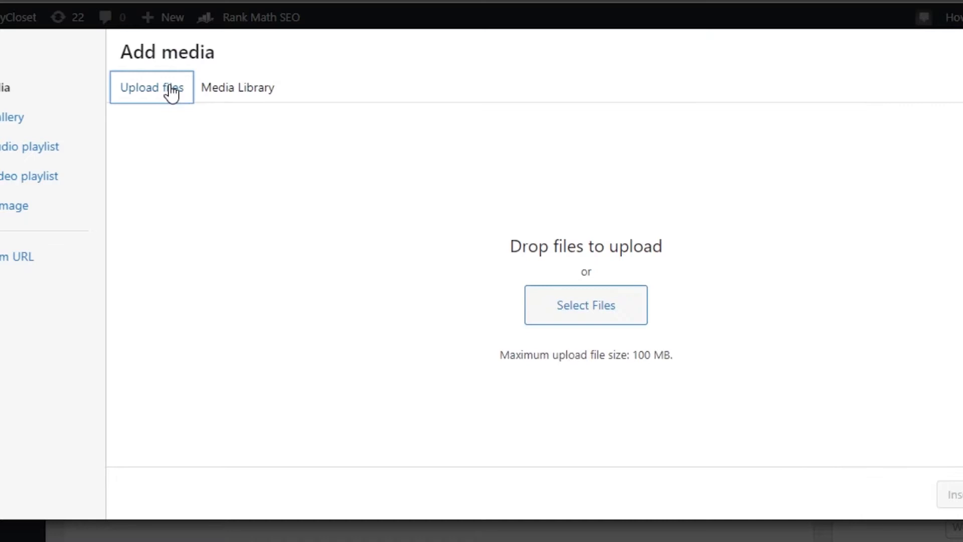
{"action": "left_click", "coordinate": [559, 304]}
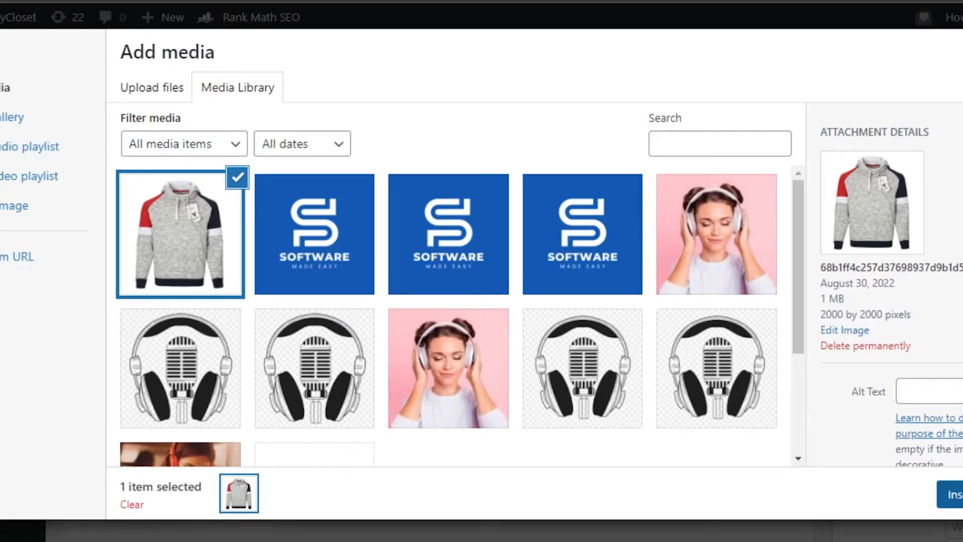
{"action": "left_click", "coordinate": [956, 494]}
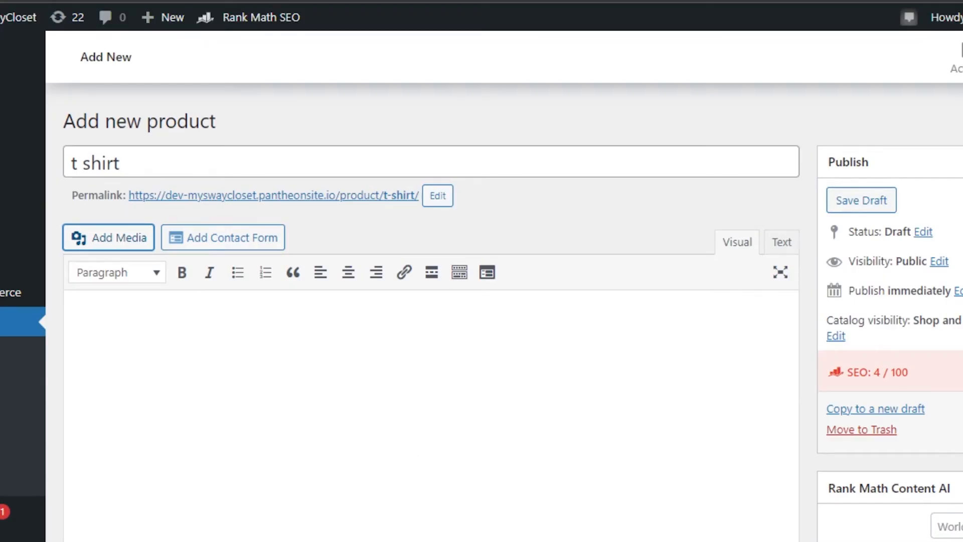
Set the product's regular price to 35 and its sale price to 27 dollars
{"action": "scroll", "coordinate": [432, 311], "scroll_direction": "down", "scroll_amount": 8}
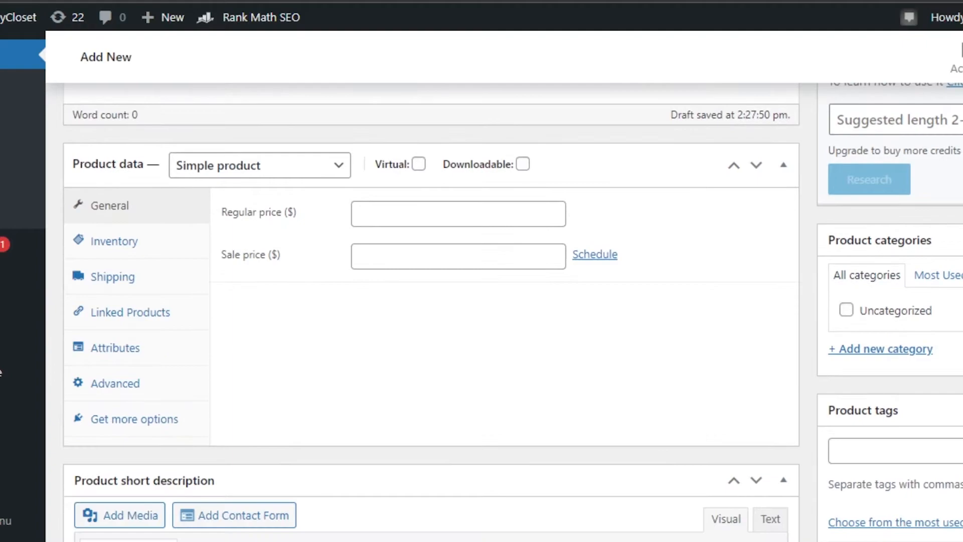
{"action": "scroll", "coordinate": [431, 311], "scroll_direction": "down", "scroll_amount": 1}
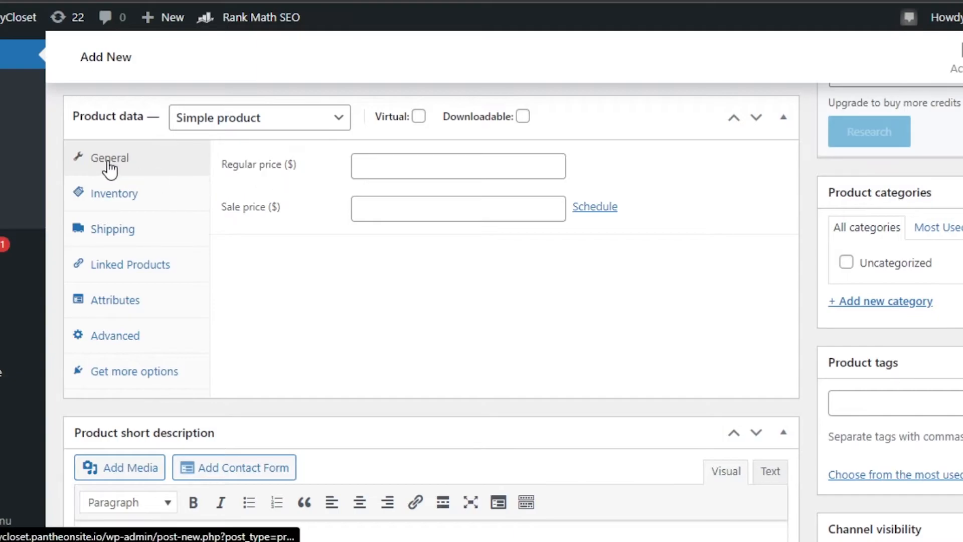
{"action": "left_click", "coordinate": [387, 165]}
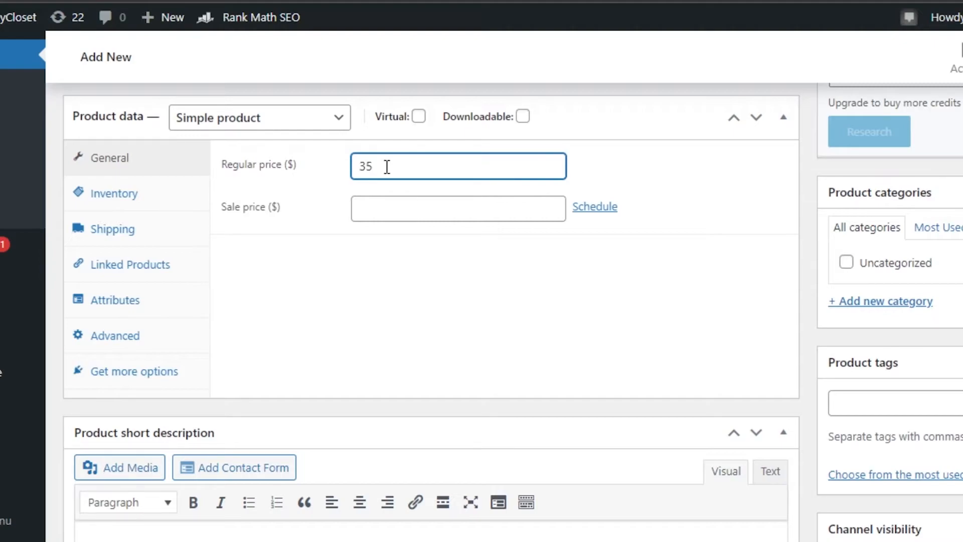
{"action": "left_click", "coordinate": [394, 213]}
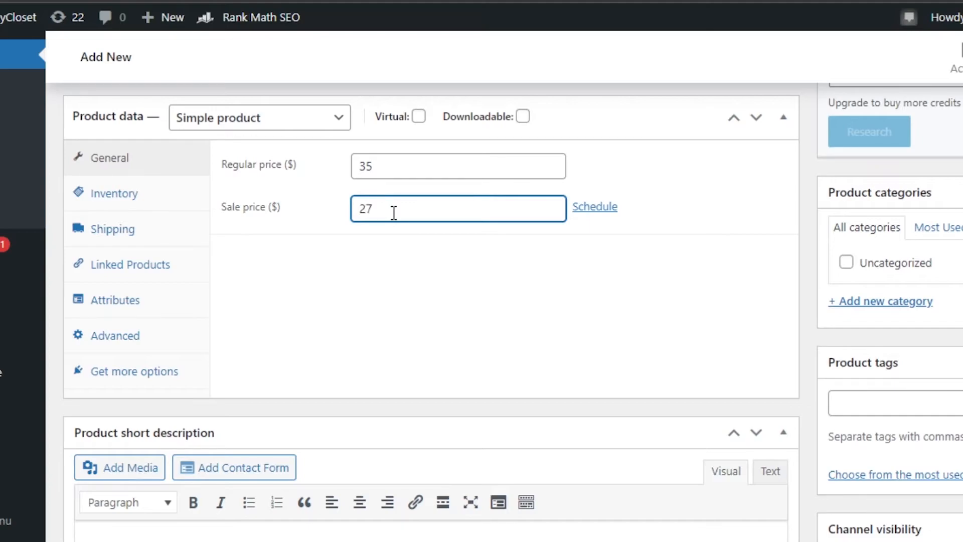
{"action": "type", "text": "27"}
Set the product's stock status to In stock in its inventory data
{"action": "left_click", "coordinate": [99, 204]}
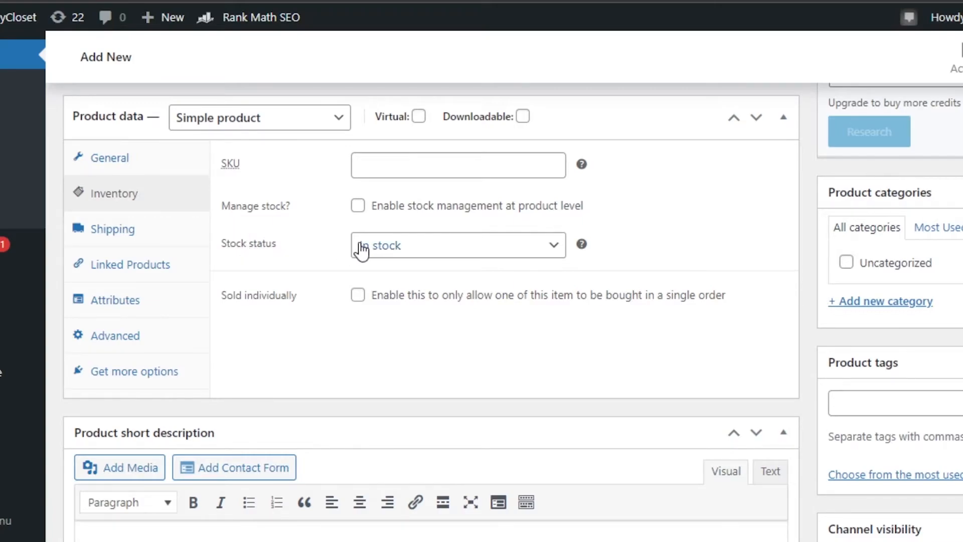
{"action": "left_click", "coordinate": [391, 248]}
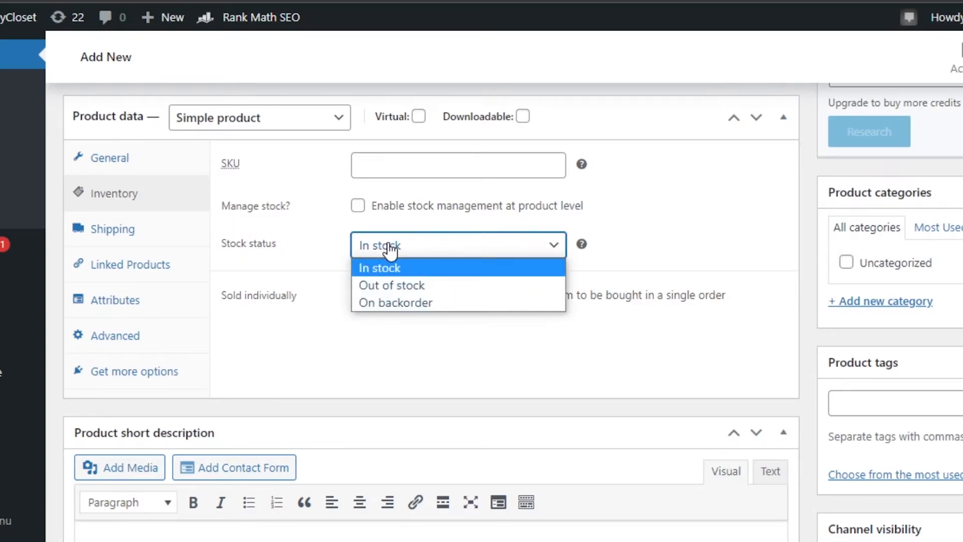
{"action": "left_click", "coordinate": [400, 269]}
Look through the product's shipping, attributes, advanced and extension option settings
{"action": "left_click", "coordinate": [133, 231]}
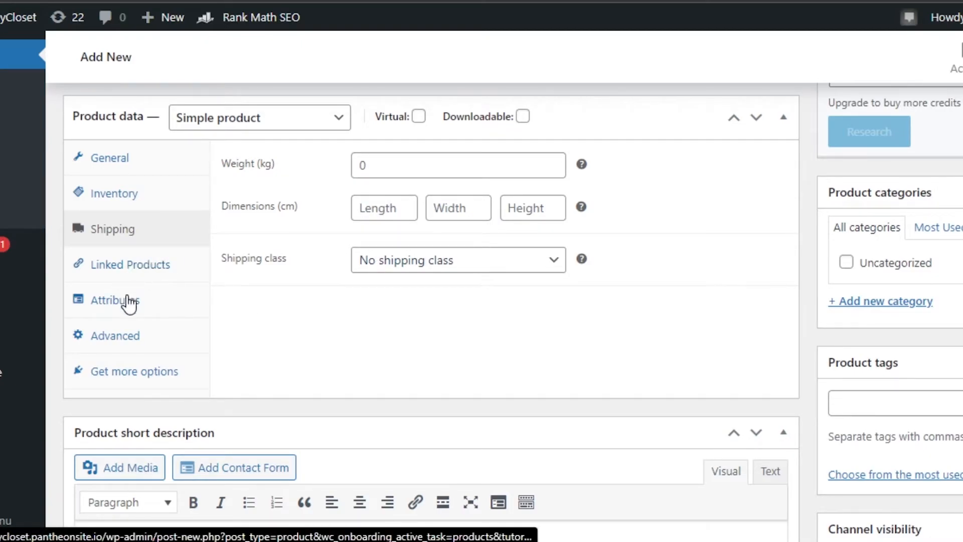
{"action": "left_click", "coordinate": [129, 301]}
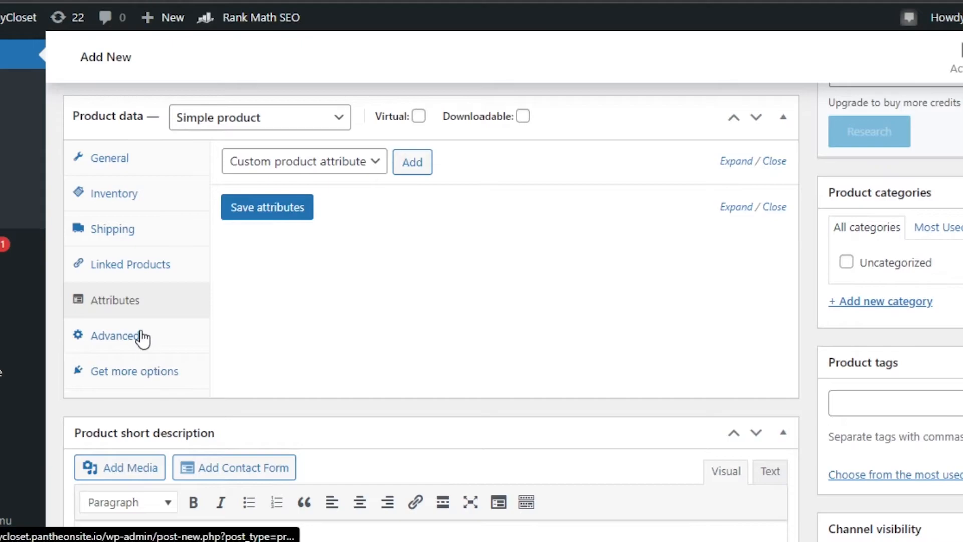
{"action": "left_click", "coordinate": [142, 337]}
{"action": "left_click", "coordinate": [137, 377]}
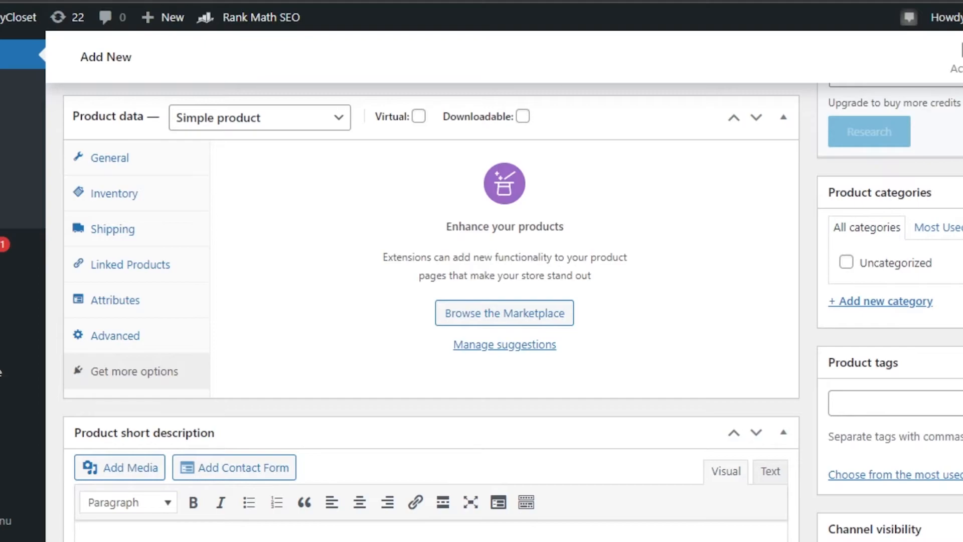
Examine the product form's short description, Rank Math SEO, categories, tags, channel visibility and product image sections
{"action": "scroll", "coordinate": [432, 311], "scroll_direction": "down", "scroll_amount": 7}
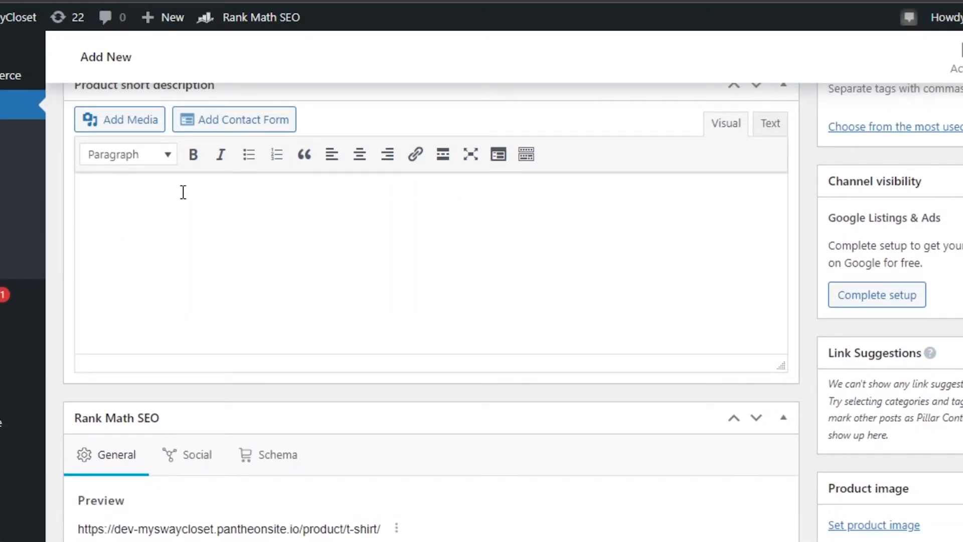
{"action": "scroll", "coordinate": [335, 323], "scroll_direction": "down", "scroll_amount": 6}
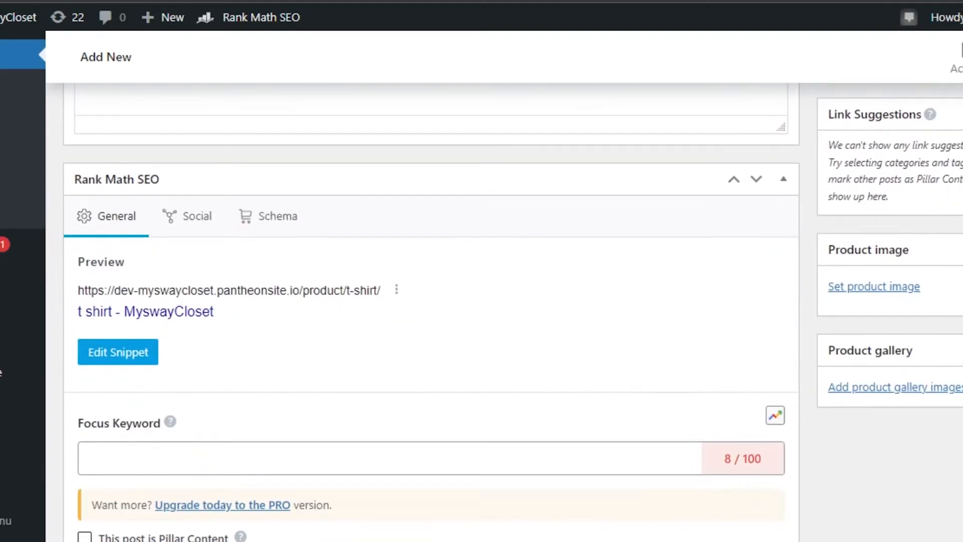
{"action": "scroll", "coordinate": [432, 311], "scroll_direction": "down", "scroll_amount": 2}
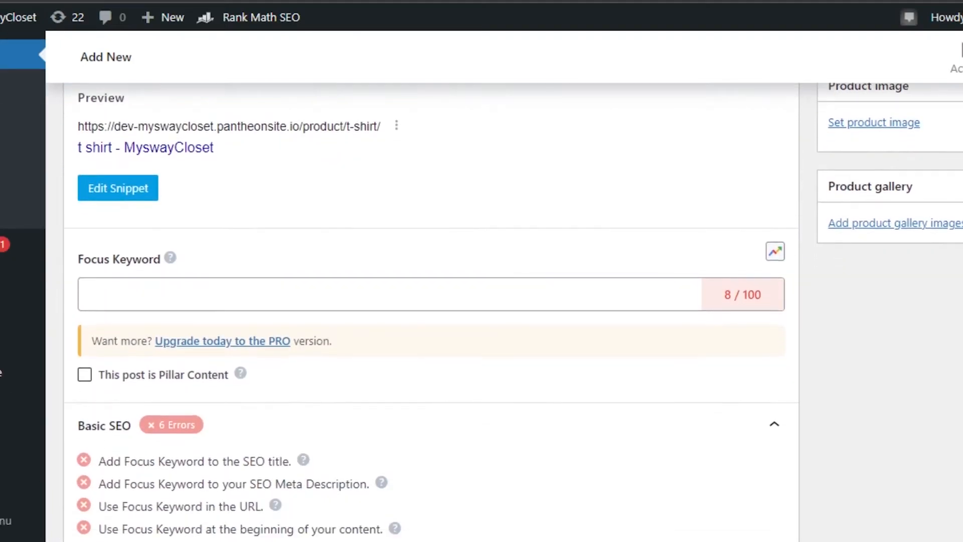
{"action": "scroll", "coordinate": [431, 311], "scroll_direction": "up", "scroll_amount": 3}
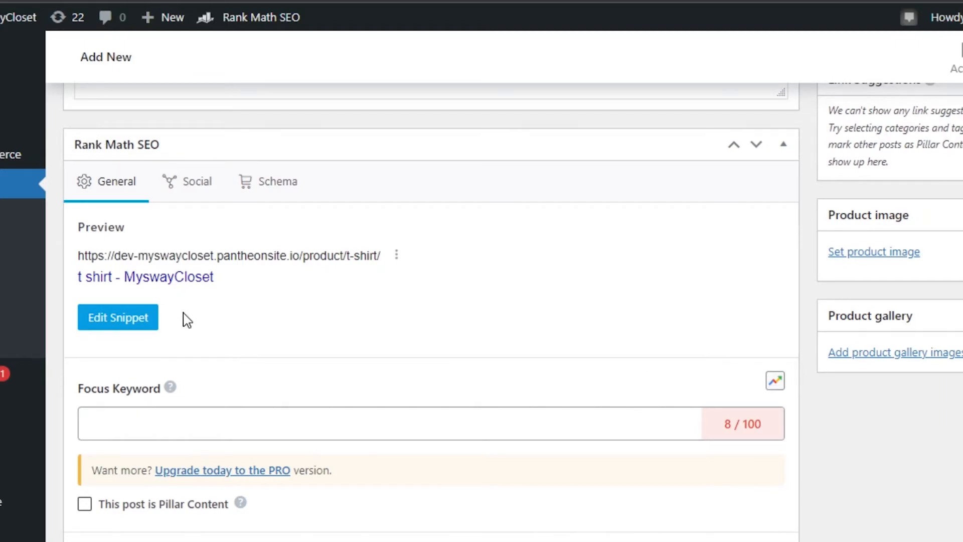
{"action": "scroll", "coordinate": [432, 311], "scroll_direction": "down", "scroll_amount": 8}
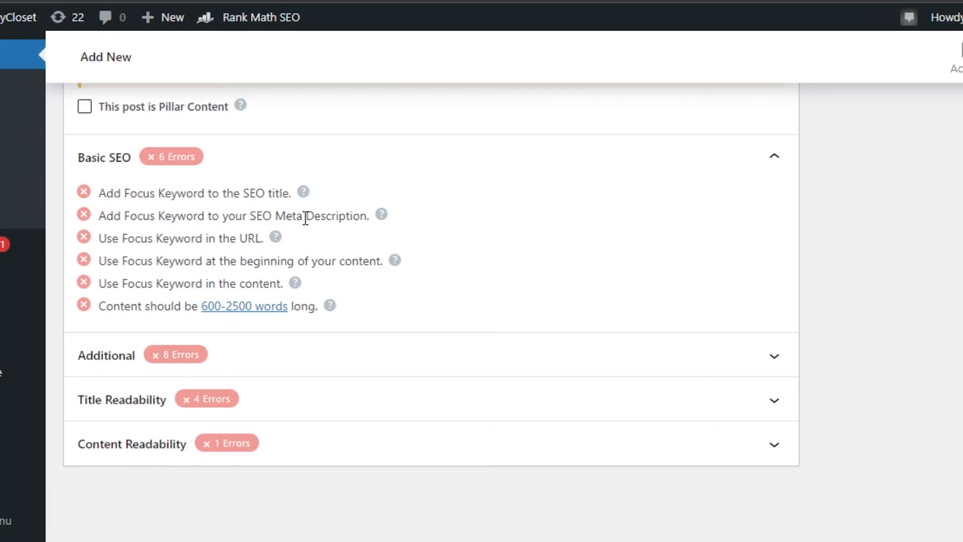
{"action": "scroll", "coordinate": [432, 311], "scroll_direction": "up", "scroll_amount": 15}
{"action": "scroll", "coordinate": [431, 311], "scroll_direction": "down", "scroll_amount": 5}
{"action": "scroll", "coordinate": [860, 146], "scroll_direction": "down", "scroll_amount": 1}
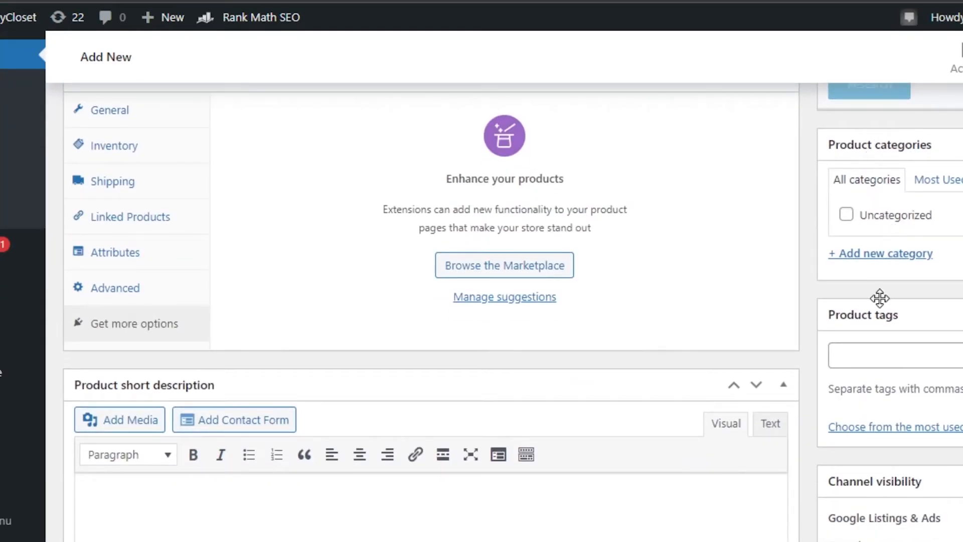
{"action": "scroll", "coordinate": [884, 346], "scroll_direction": "down", "scroll_amount": 3}
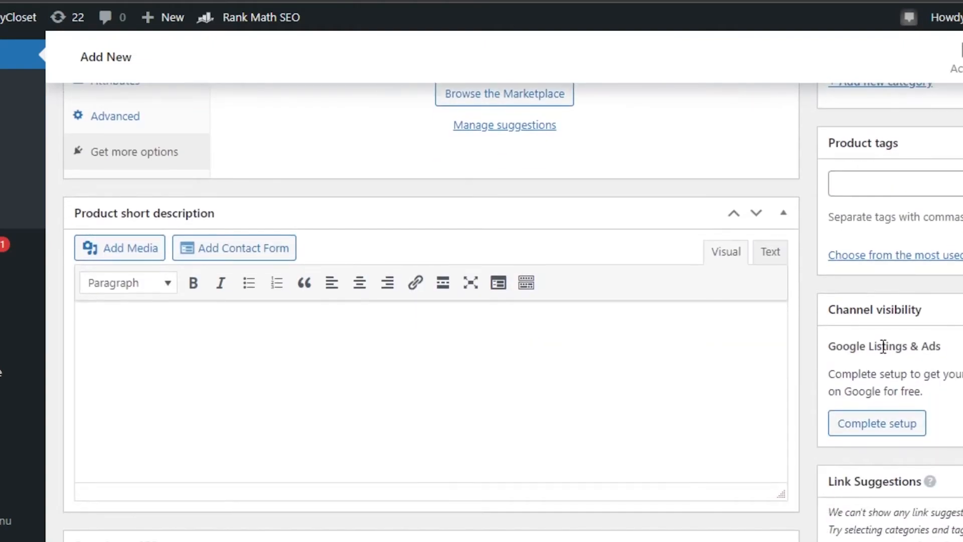
{"action": "scroll", "coordinate": [513, 317], "scroll_direction": "down", "scroll_amount": 6}
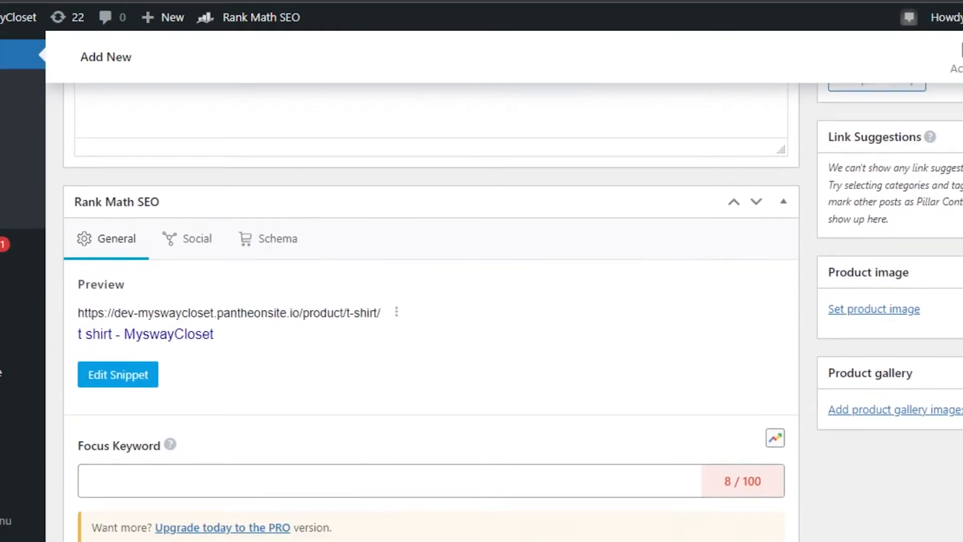
{"action": "scroll", "coordinate": [868, 386], "scroll_direction": "down", "scroll_amount": 5}
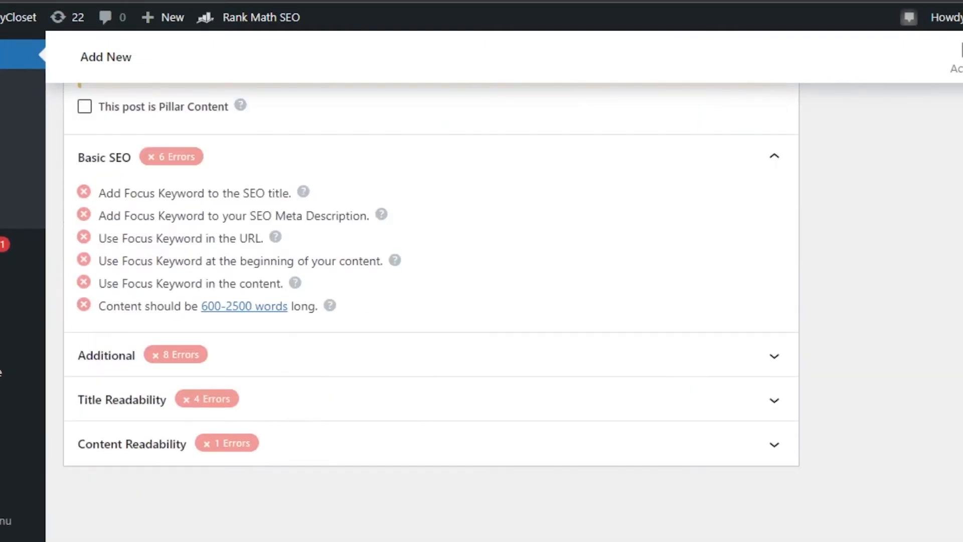
{"action": "scroll", "coordinate": [432, 311], "scroll_direction": "up", "scroll_amount": 10}
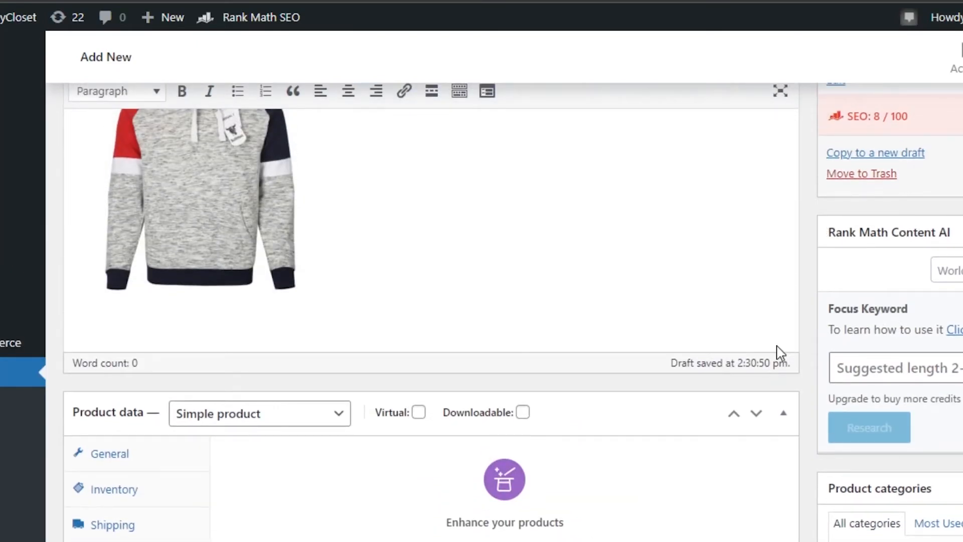
{"action": "scroll", "coordinate": [950, 174], "scroll_direction": "up", "scroll_amount": 4}
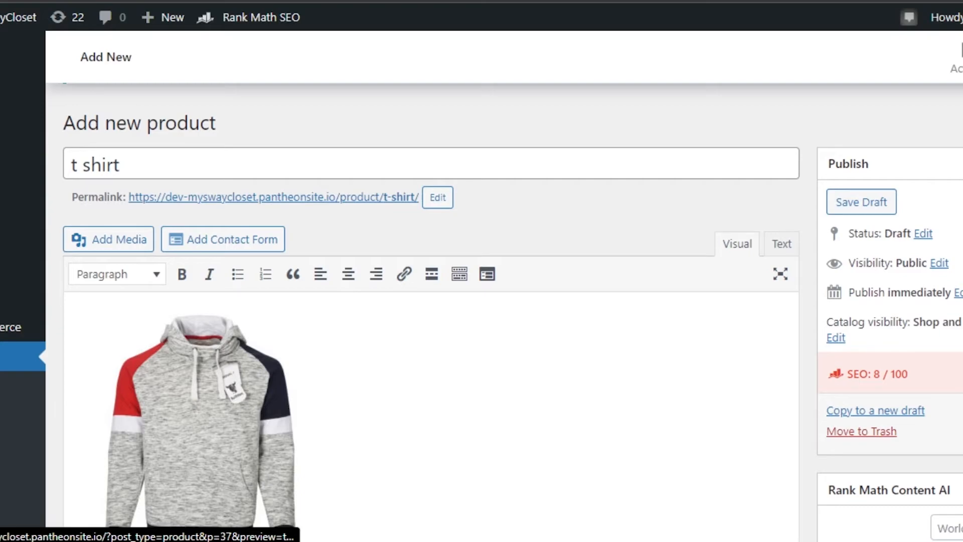
Preview the t shirt product page and look over its details and description
{"action": "left_click", "coordinate": [962, 201]}
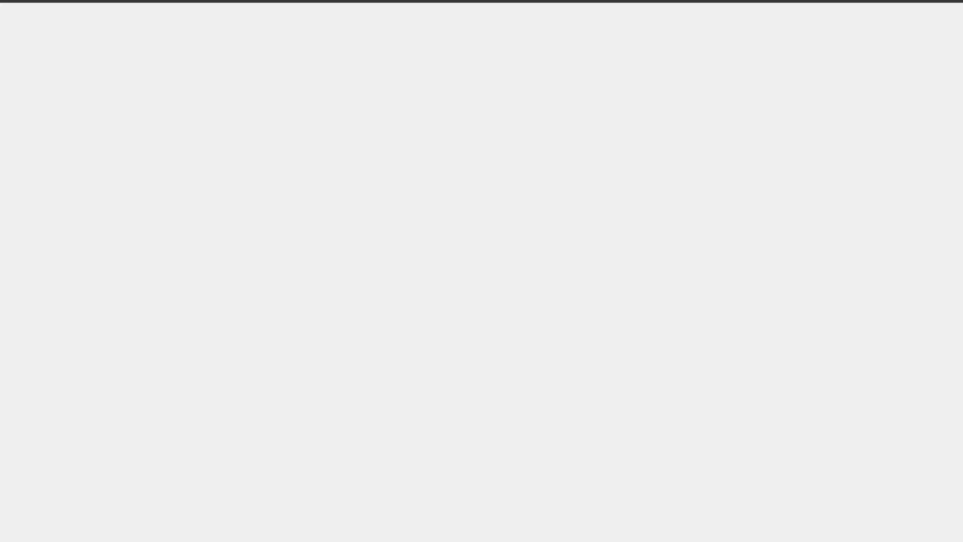
{"action": "scroll", "coordinate": [481, 286], "scroll_direction": "down", "scroll_amount": 2}
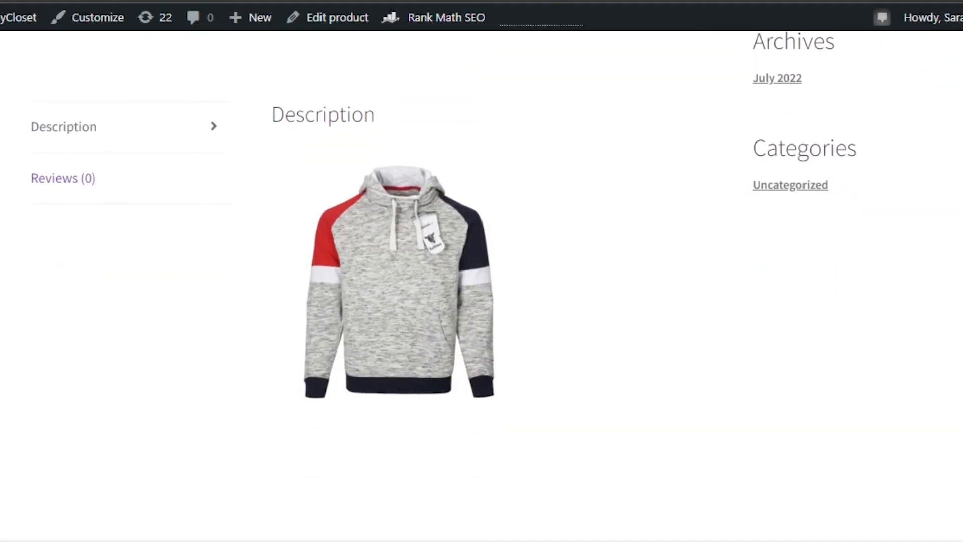
{"action": "scroll", "coordinate": [482, 286], "scroll_direction": "up", "scroll_amount": 5}
{"action": "scroll", "coordinate": [481, 286], "scroll_direction": "down", "scroll_amount": 6}
{"action": "scroll", "coordinate": [482, 286], "scroll_direction": "up", "scroll_amount": 5}
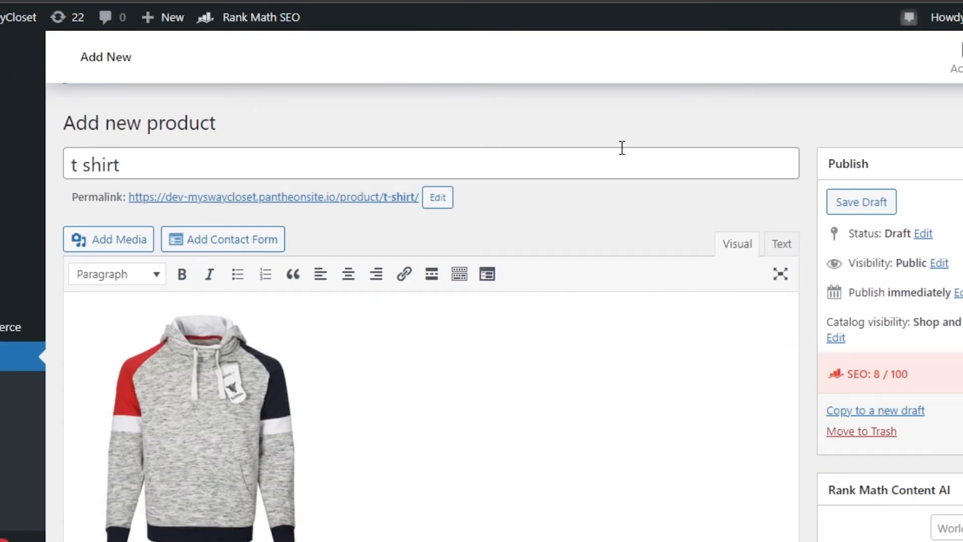
Leave the product editor for the site's front page and open the theme customizer from there
{"action": "scroll", "coordinate": [504, 286], "scroll_direction": "up", "scroll_amount": 3}
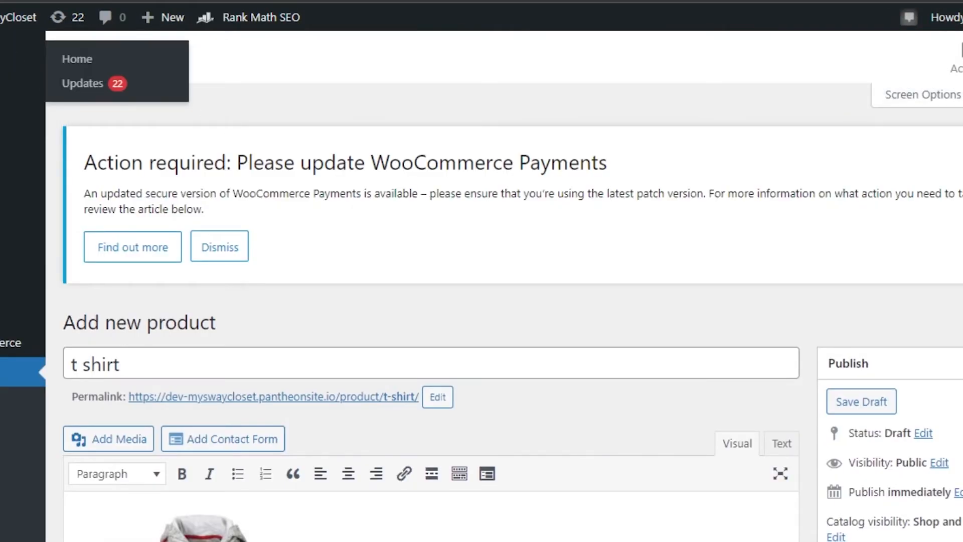
{"action": "left_click", "coordinate": [4, 18]}
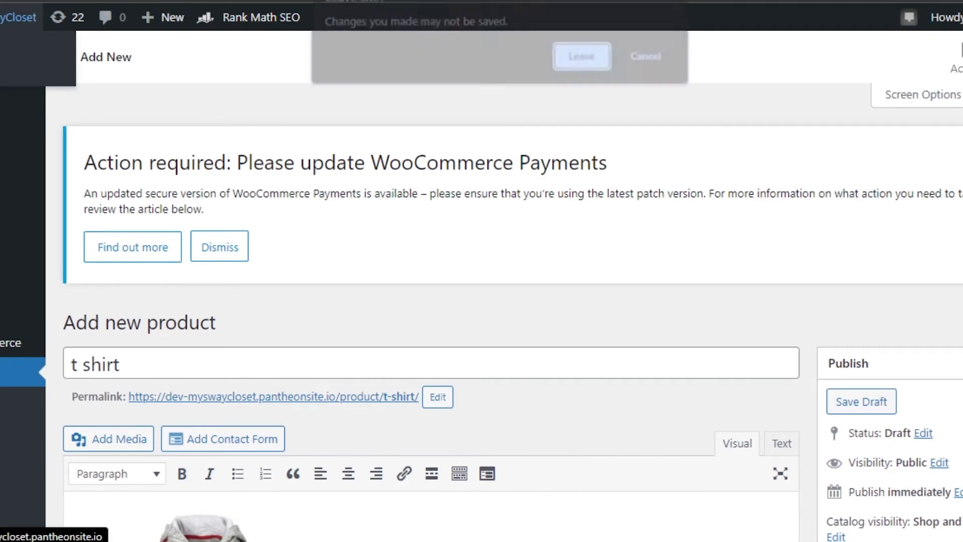
{"action": "left_click", "coordinate": [584, 57]}
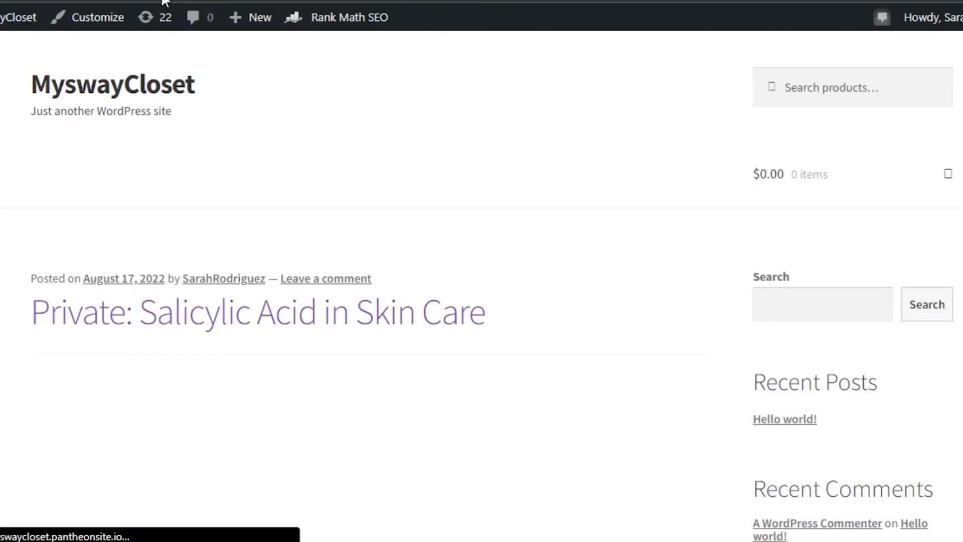
{"action": "left_click", "coordinate": [106, 29]}
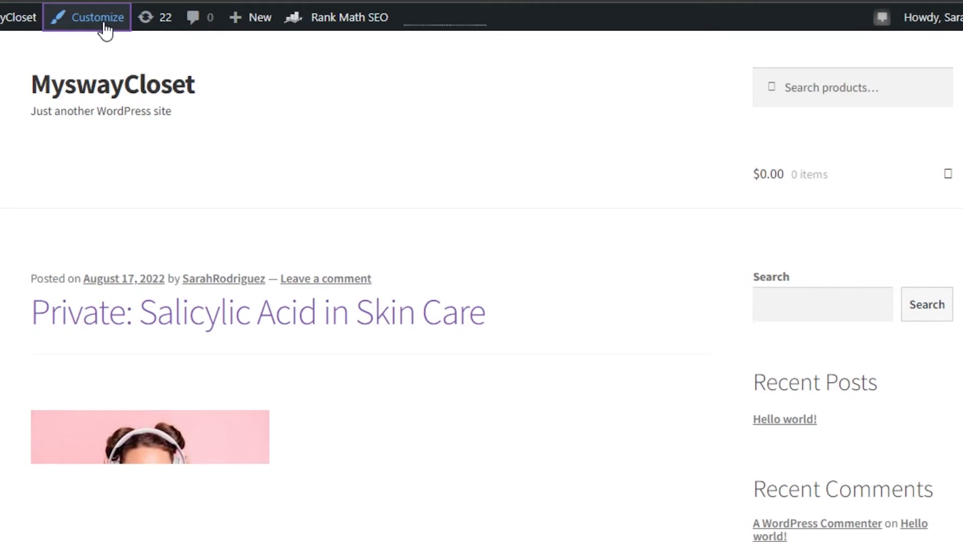
{"action": "left_click", "coordinate": [103, 23]}
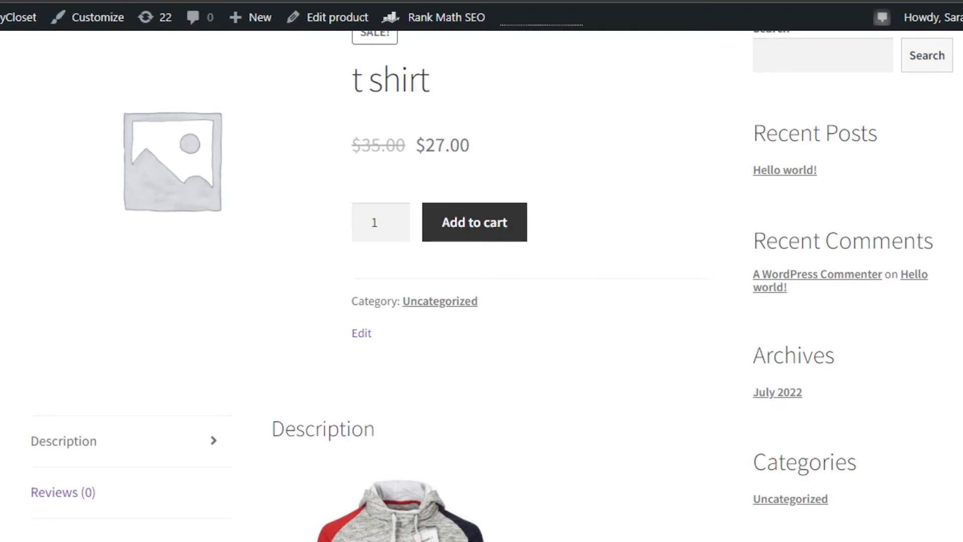
Review the description on the t shirt product preview and open the theme customizer from that page
{"action": "scroll", "coordinate": [481, 271], "scroll_direction": "down", "scroll_amount": 7}
{"action": "scroll", "coordinate": [482, 271], "scroll_direction": "up", "scroll_amount": 2}
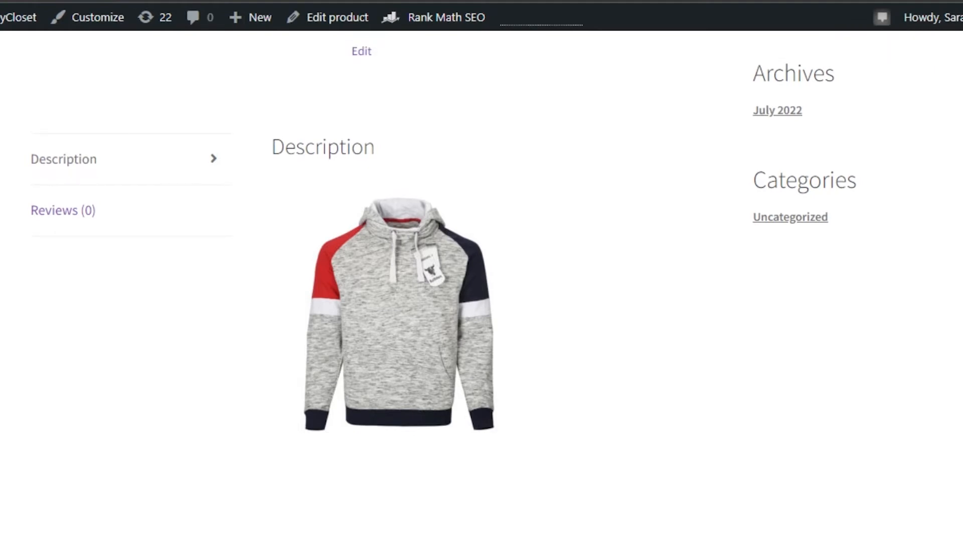
{"action": "left_click", "coordinate": [85, 19]}
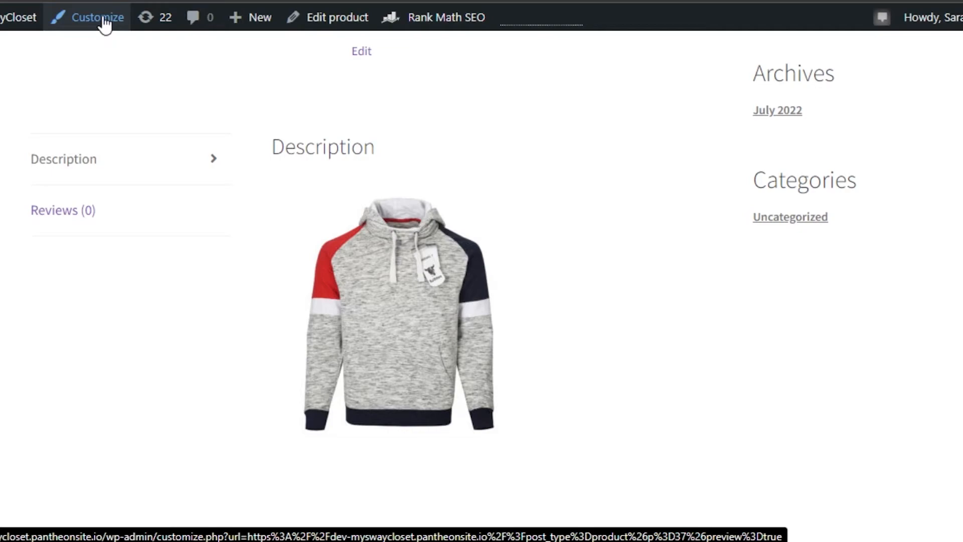
{"action": "left_click", "coordinate": [104, 20]}
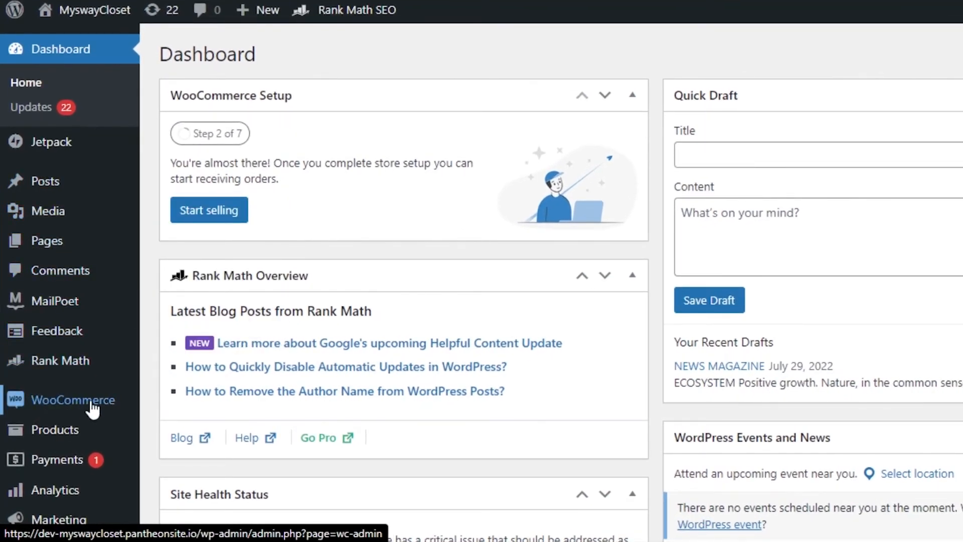
Look over the WordPress dashboard widgets and the WooCommerce, Products, Analytics, Marketing and Plugins areas of the admin navigation
{"action": "mouse_move", "coordinate": [89, 410]}
{"action": "mouse_move", "coordinate": [44, 436]}
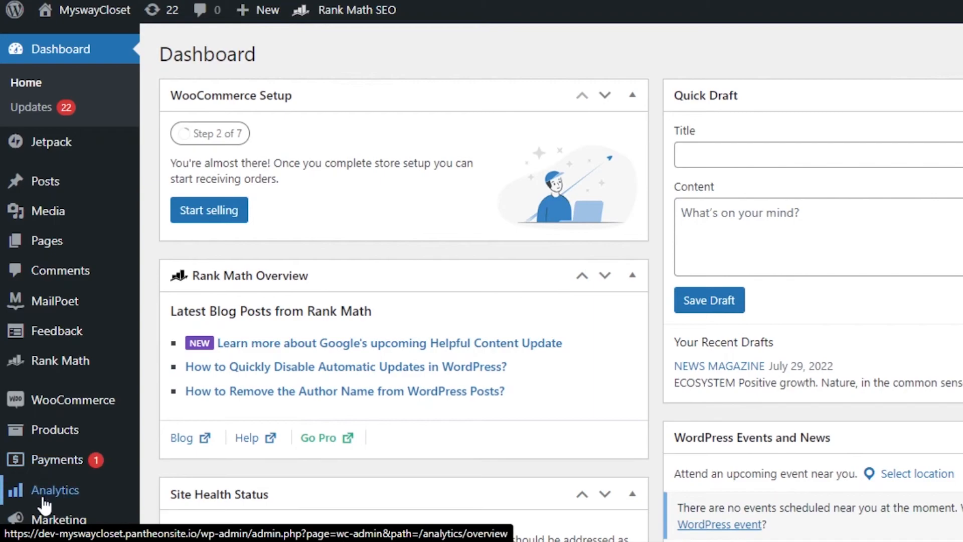
{"action": "mouse_move", "coordinate": [54, 524]}
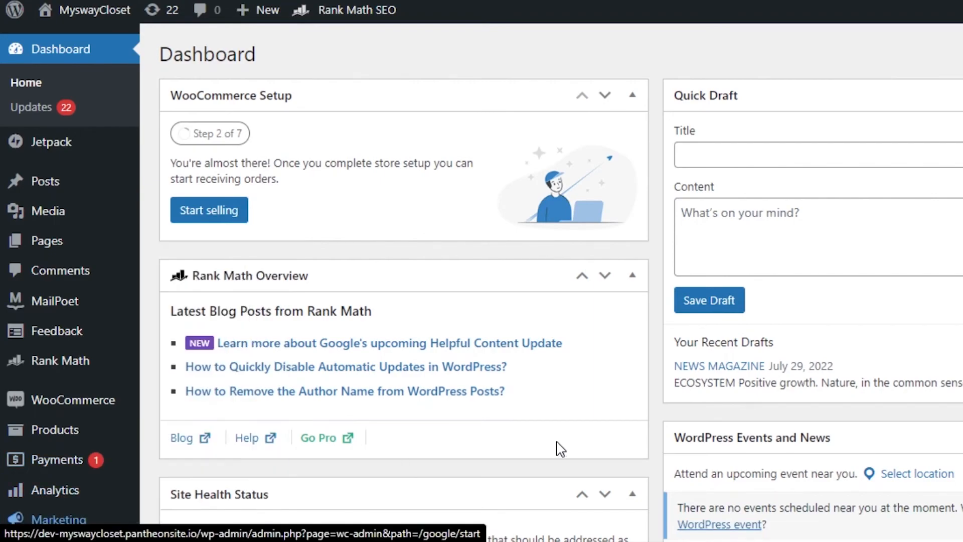
{"action": "scroll", "coordinate": [482, 281], "scroll_direction": "down", "scroll_amount": 5}
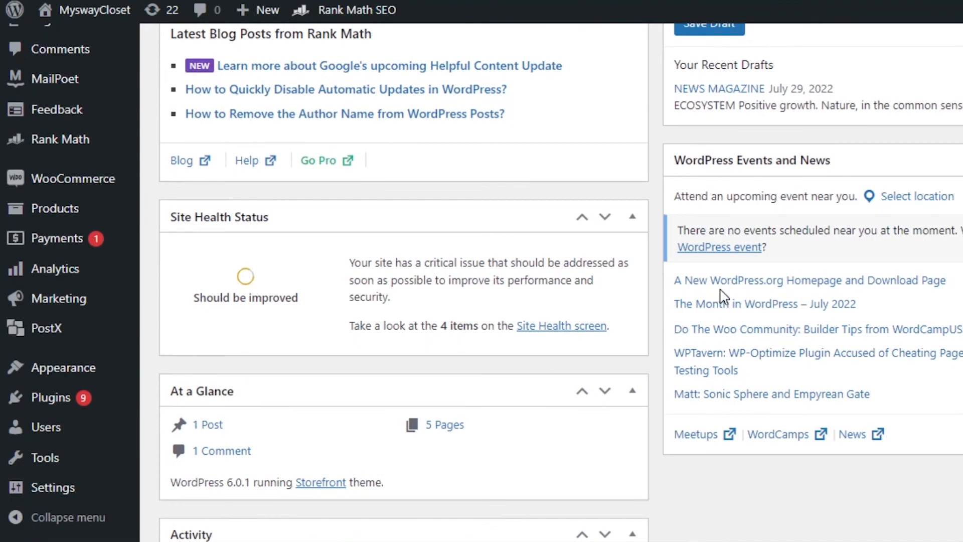
{"action": "mouse_move", "coordinate": [50, 398]}
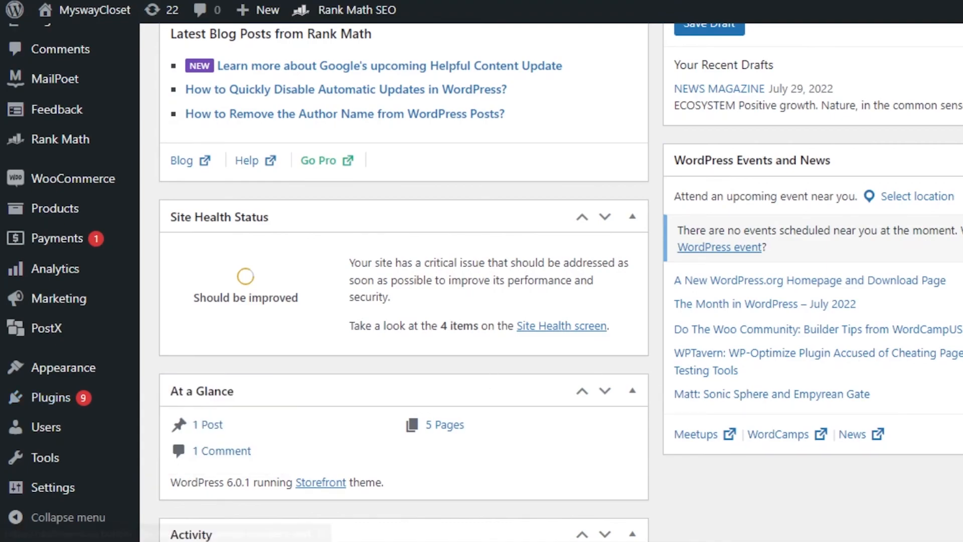
{"action": "scroll", "coordinate": [481, 280], "scroll_direction": "up", "scroll_amount": 5}
{"action": "scroll", "coordinate": [482, 281], "scroll_direction": "up", "scroll_amount": 1}
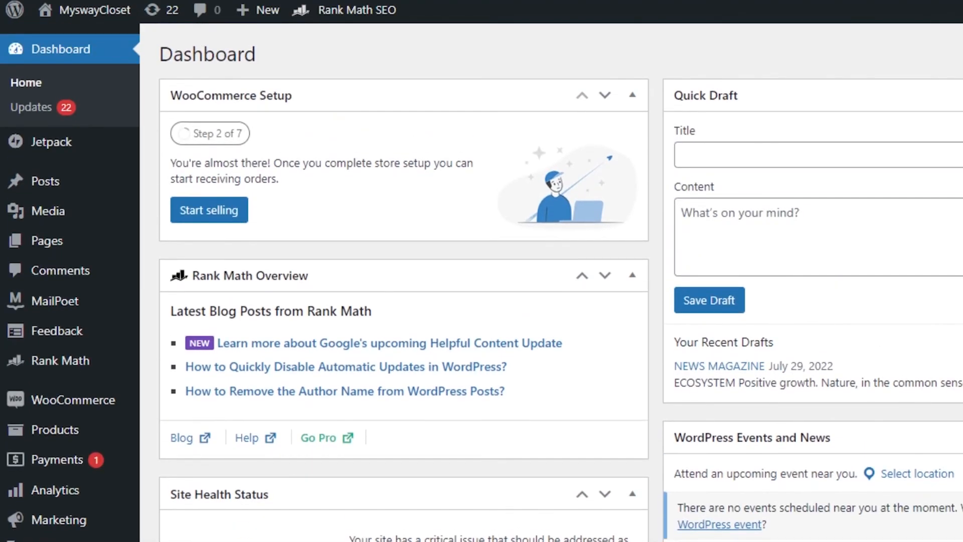